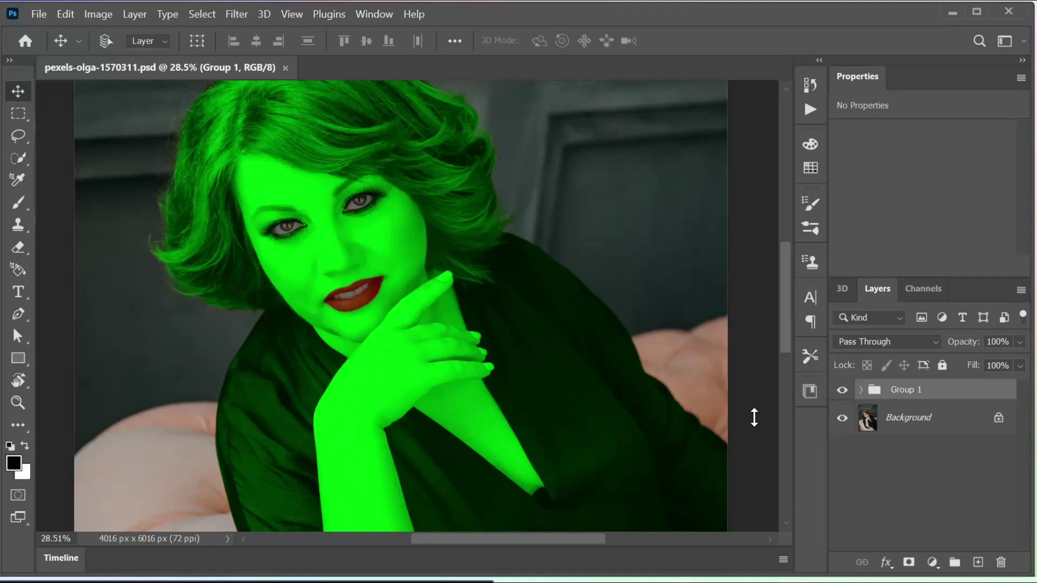
- Toggle Group 1's visibility to compare the green portrait with the original
left_click(841, 392)
left_click(841, 391)
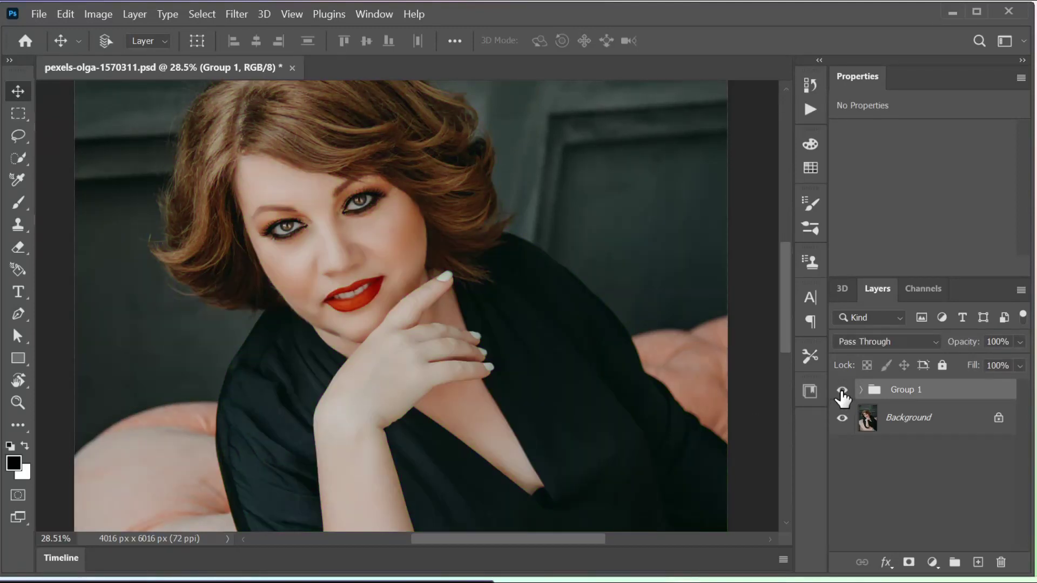
left_click(841, 391)
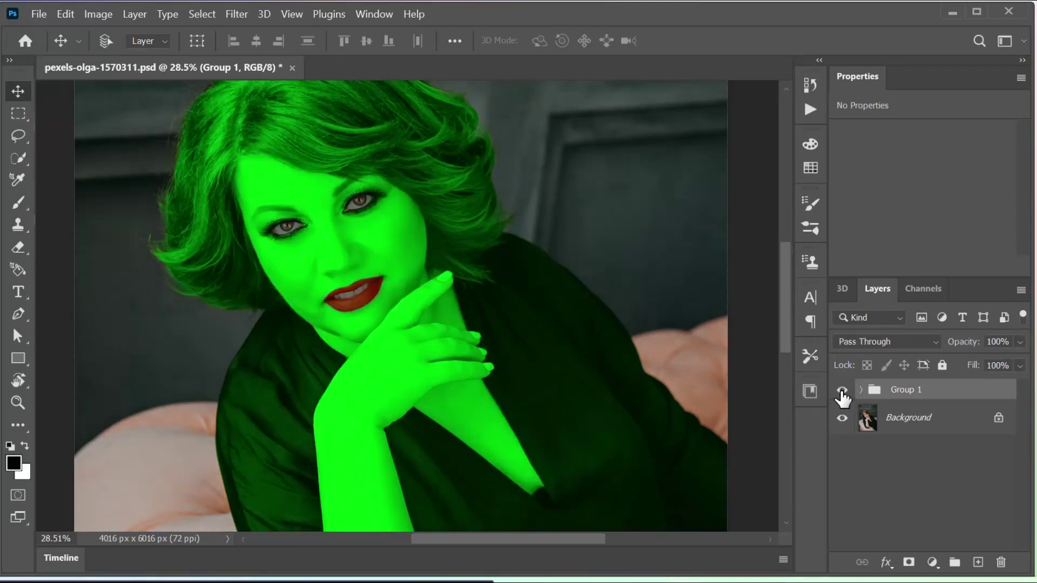
- Close pexels-olga-1570311.psd without saving and bring up the Open dialog
left_click(292, 67)
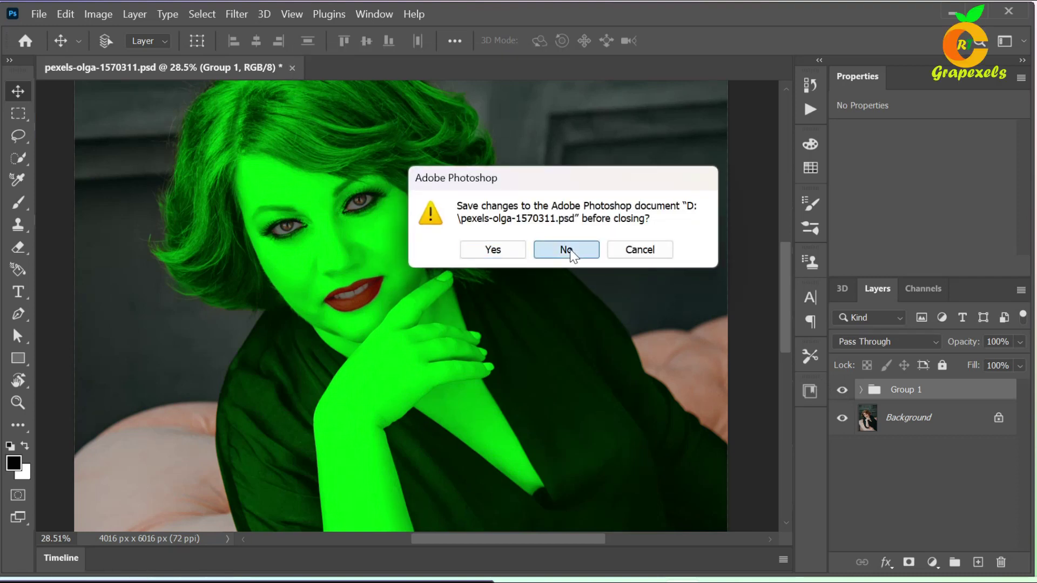
left_click(566, 250)
left_click(33, 169)
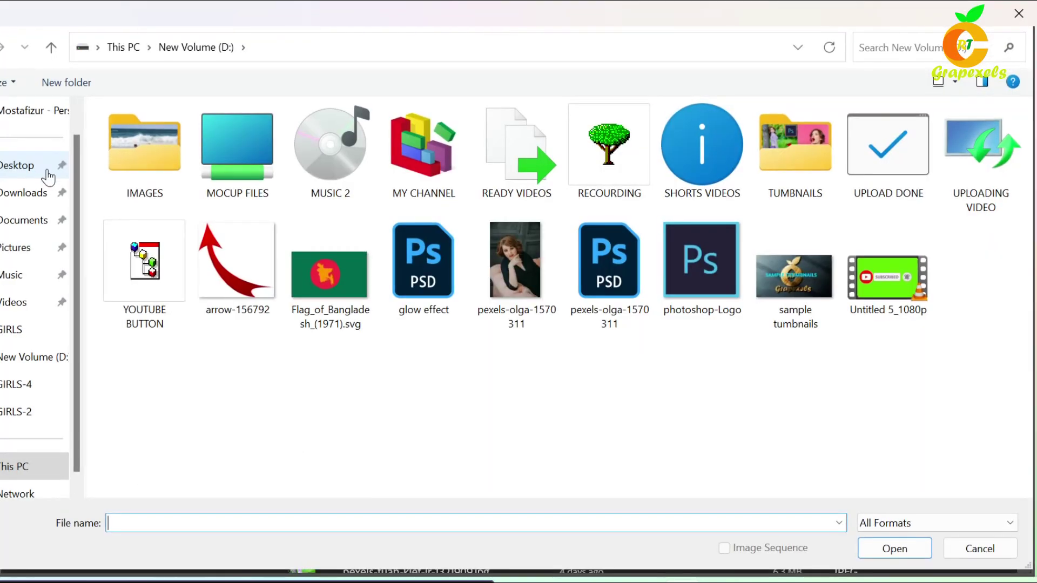
- Open the pexels-olga-1570311 photo from D: and zoom in on the canvas
left_click(543, 262)
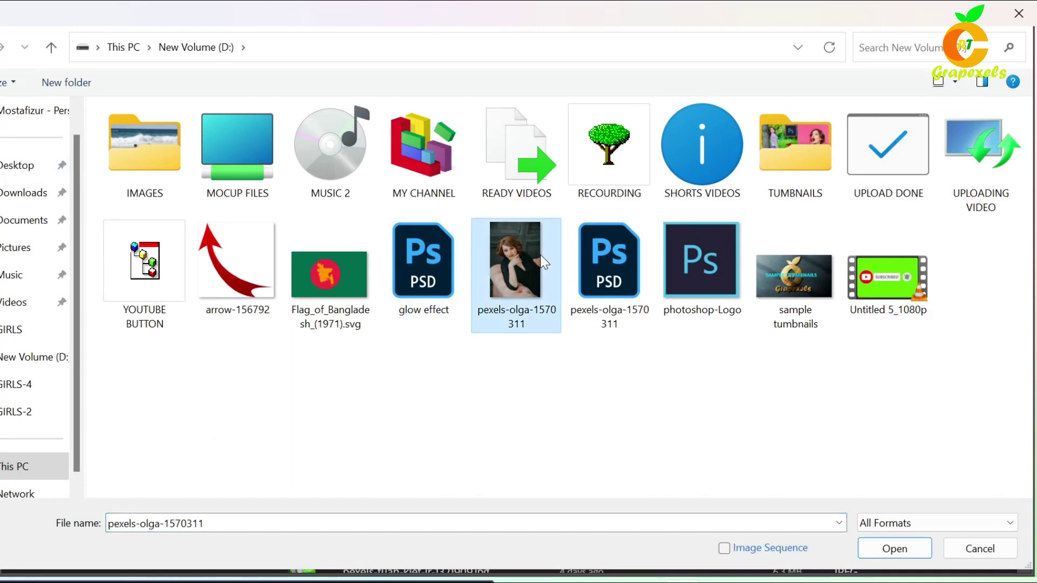
left_click(891, 550)
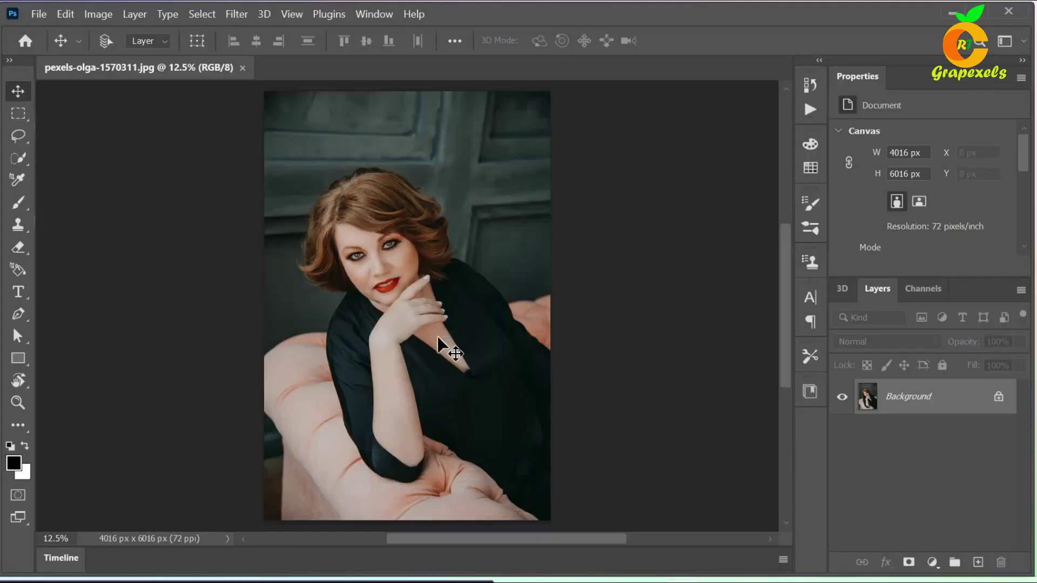
scroll(433, 354, "up", 2)
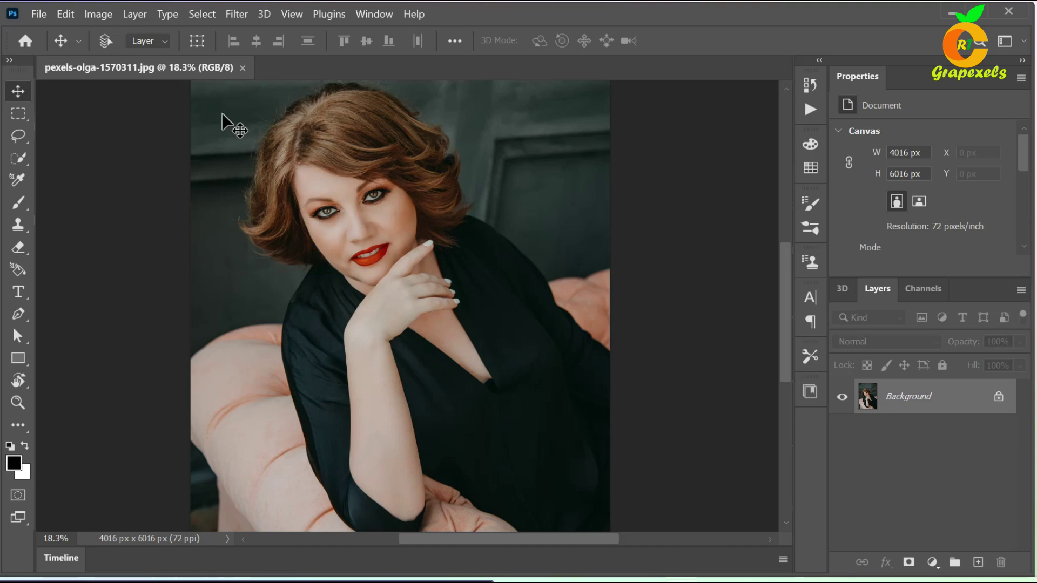
left_click(196, 16)
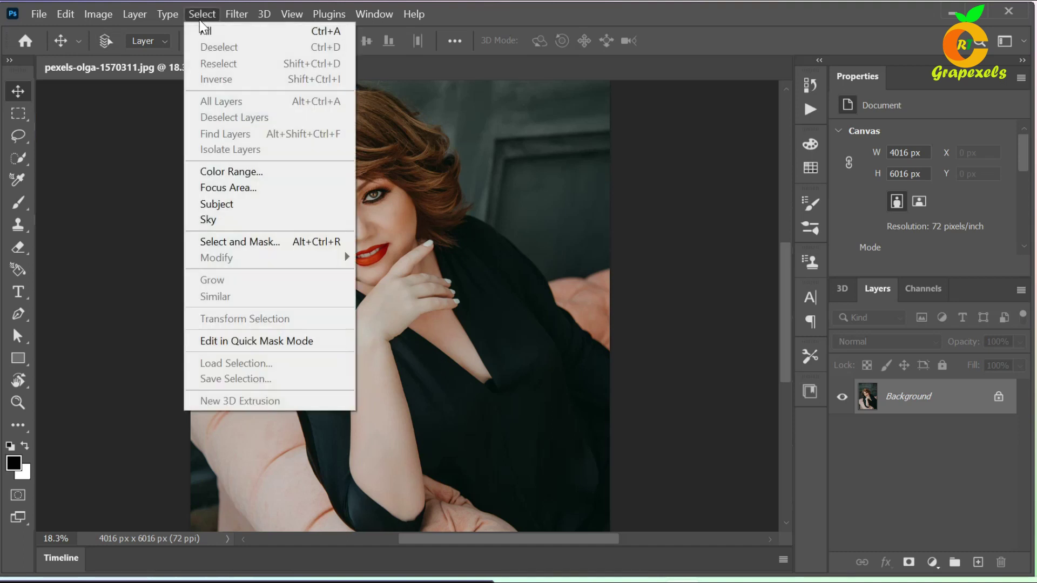
- Select the woman with Select > Subject and add the missing hair edge using Quick Selection
left_click(220, 208)
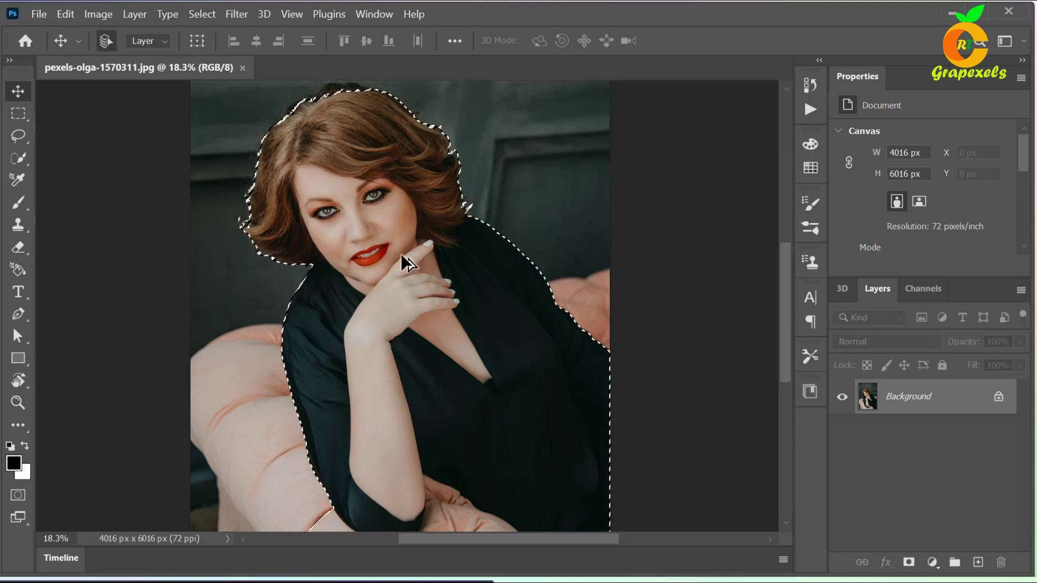
scroll(401, 255, "up", 5)
left_click_drag(450, 207, 496, 419)
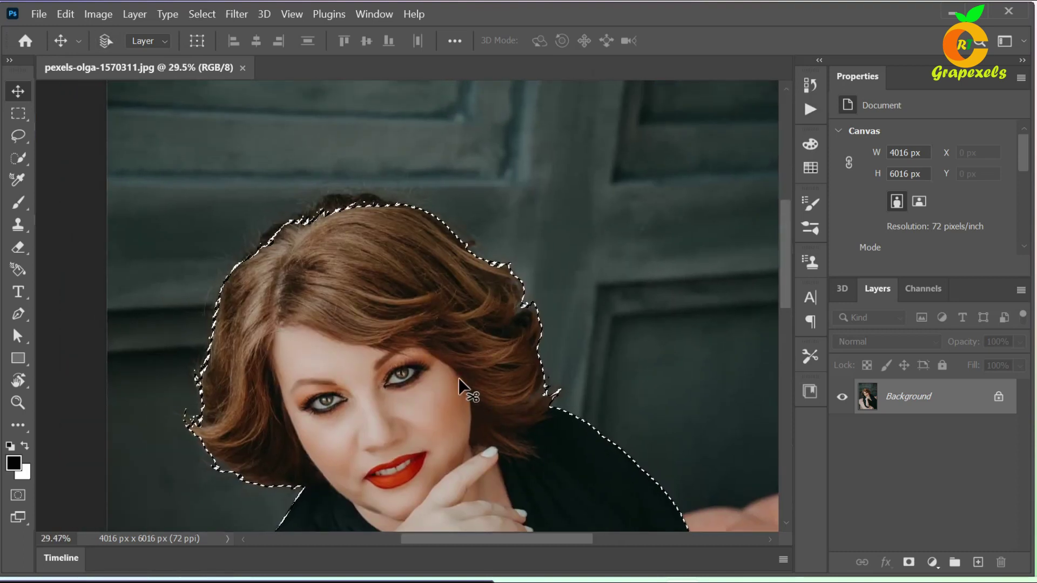
right_click(21, 156)
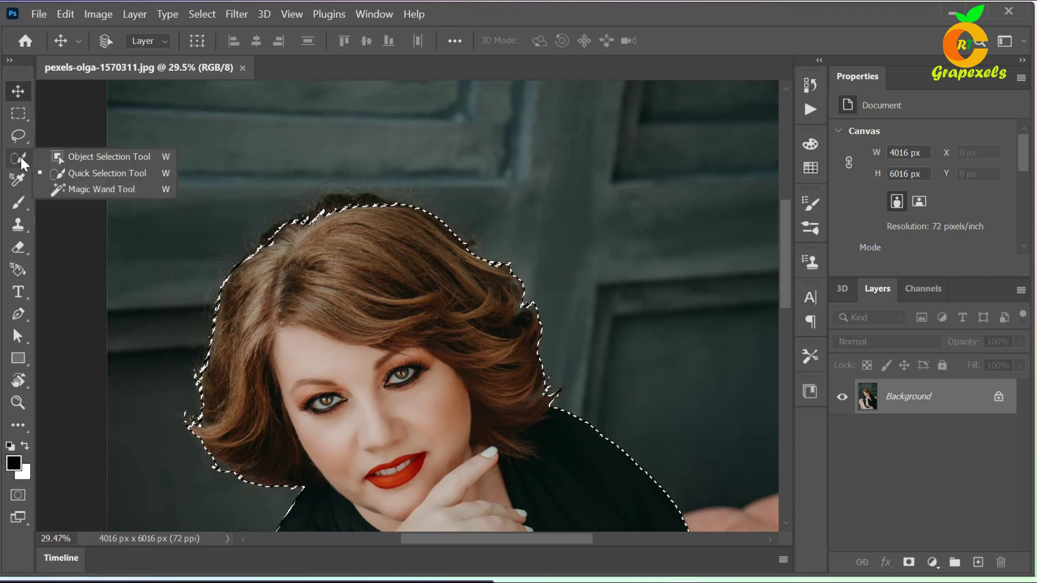
left_click(81, 173)
left_click_drag(253, 292, 348, 203)
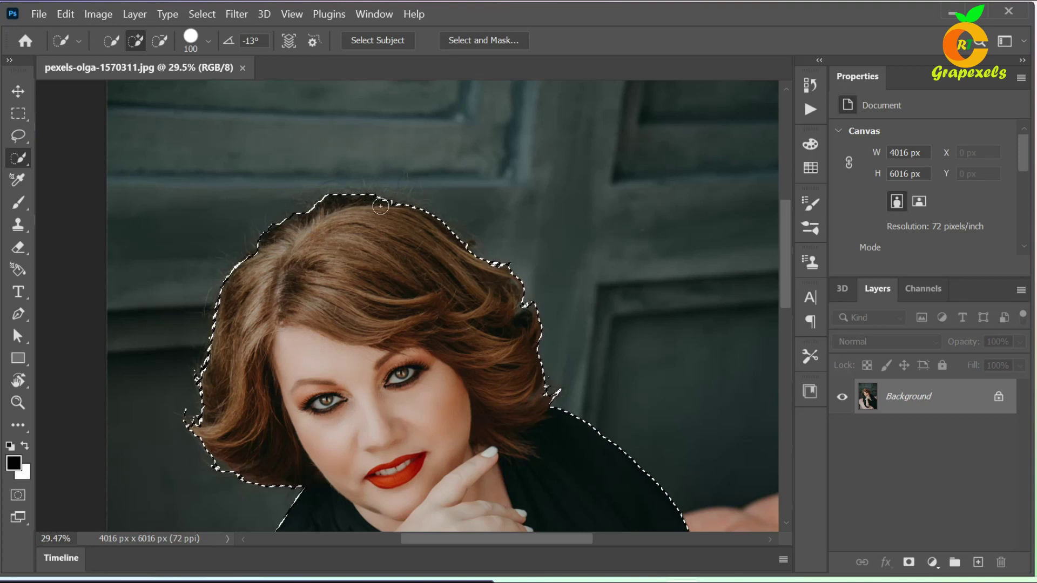
- Subtract the sofa from the selection and duplicate the Background layer
left_click_drag(435, 310, 479, 157)
mouse_move(447, 519)
left_mouse_down()
mouse_move(447, 366)
mouse_move(340, 174)
left_mouse_up()
left_click_drag(394, 356, 323, 228)
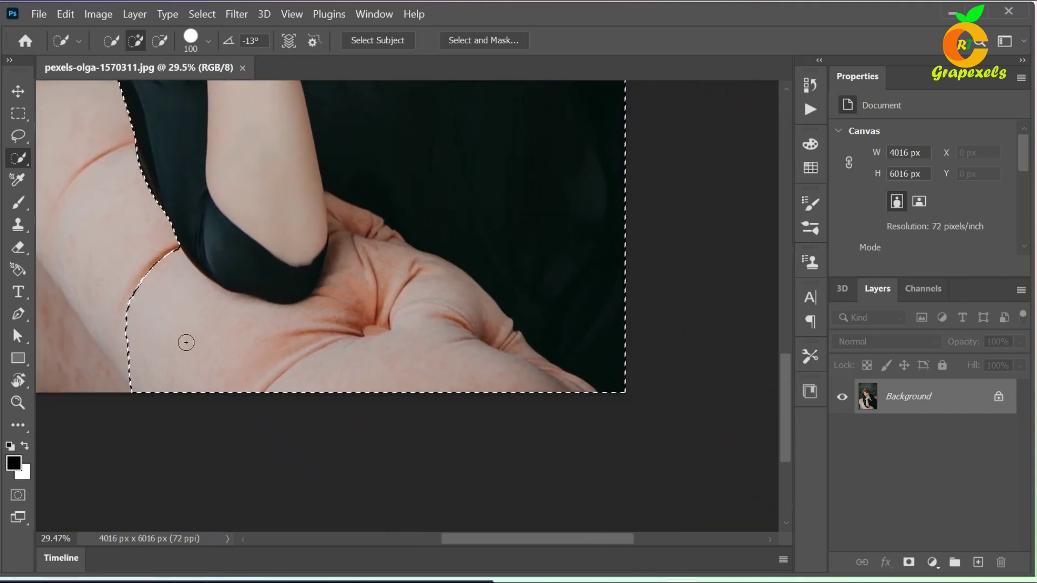
mouse_move(137, 277)
left_mouse_down()
mouse_move(247, 347)
mouse_move(402, 308)
left_mouse_up()
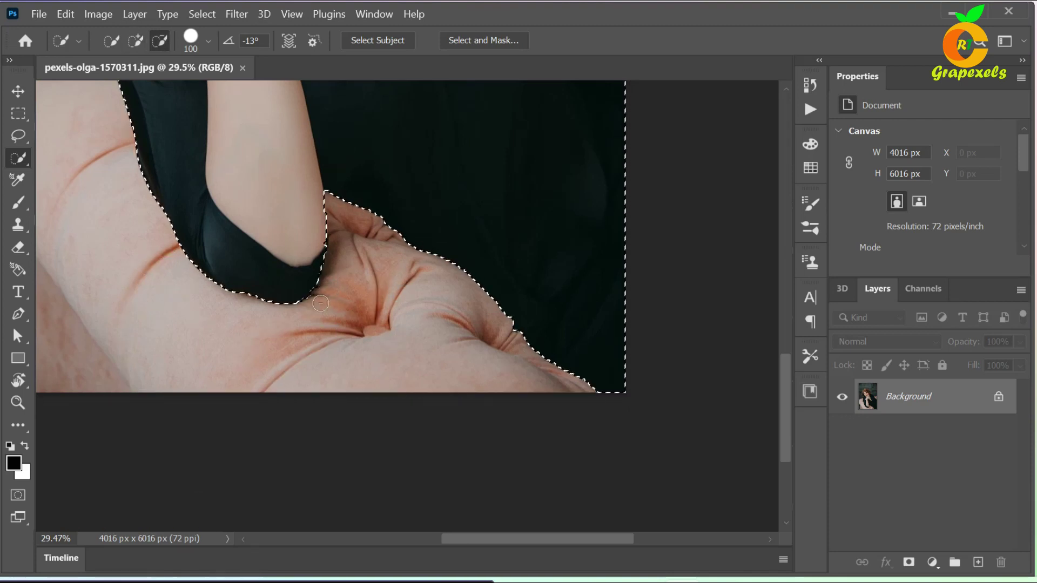
key("alt")
scroll(463, 306, "up", 5)
scroll(477, 306, "up", 5)
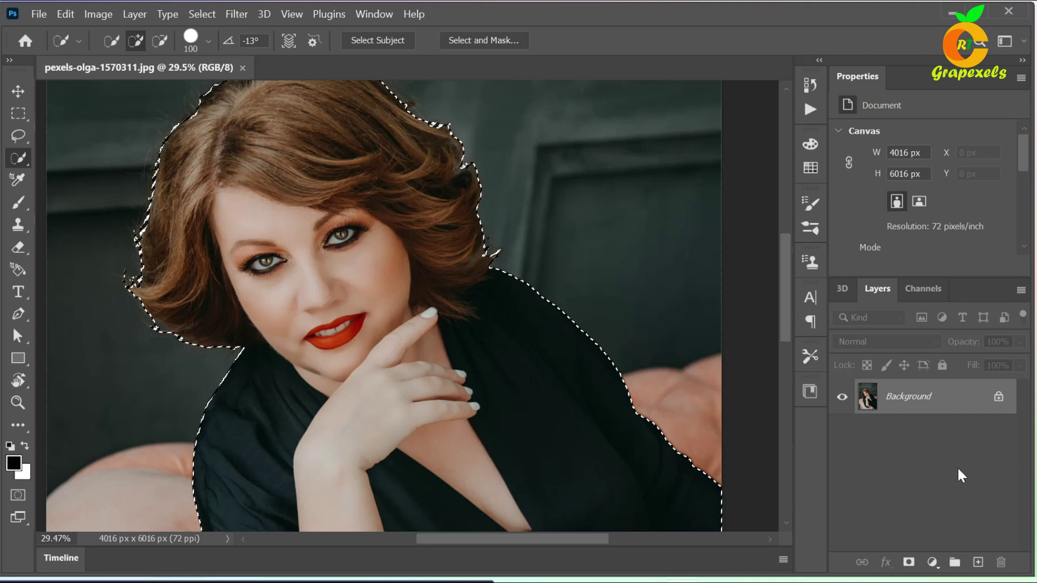
left_click_drag(966, 412, 977, 562)
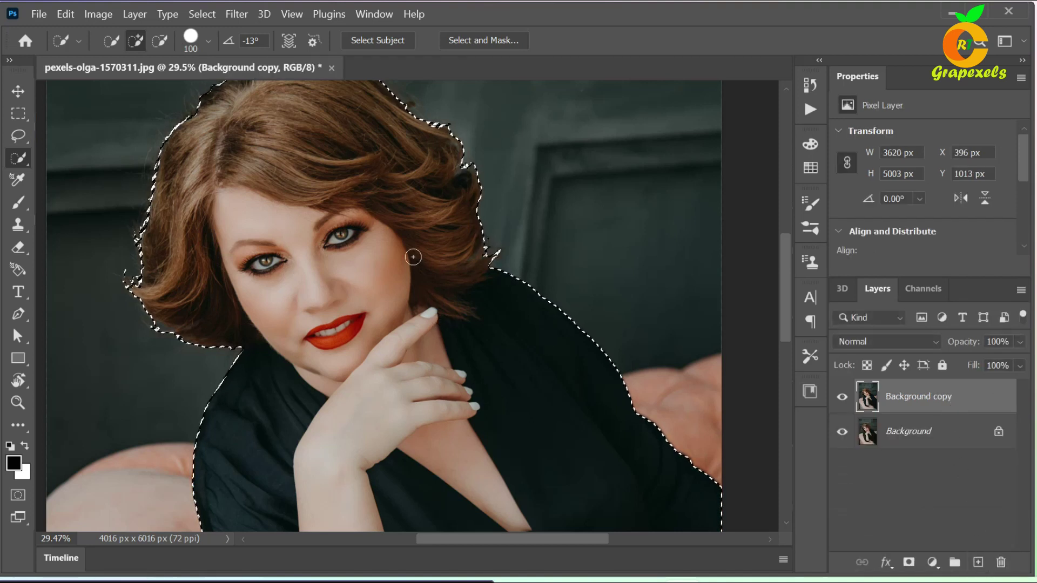
- Copy the selected woman onto a new Layer 1 via Layer > New > Layer via Copy
left_click(133, 16)
mouse_move(243, 25)
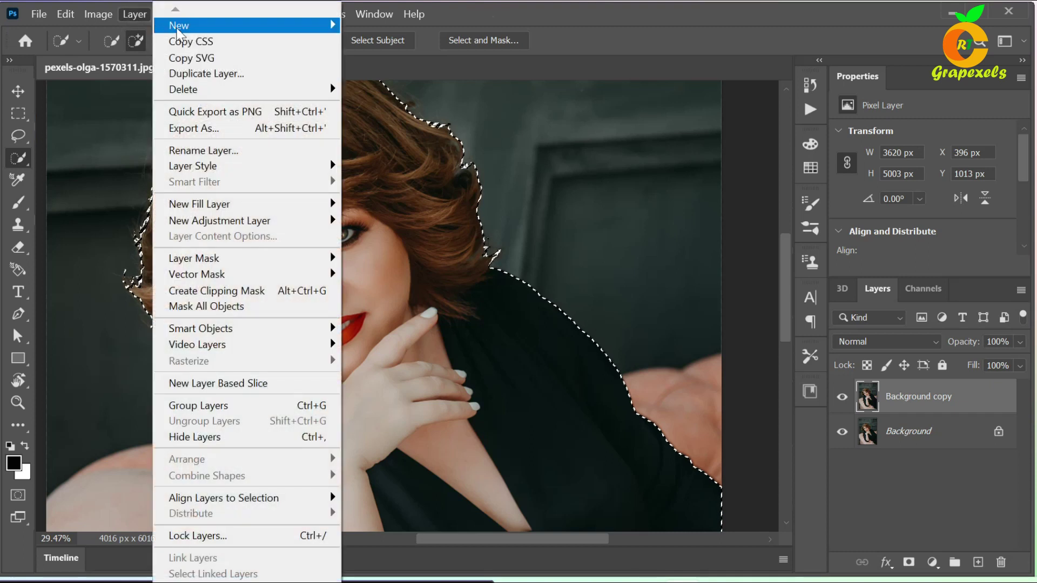
left_click(400, 176)
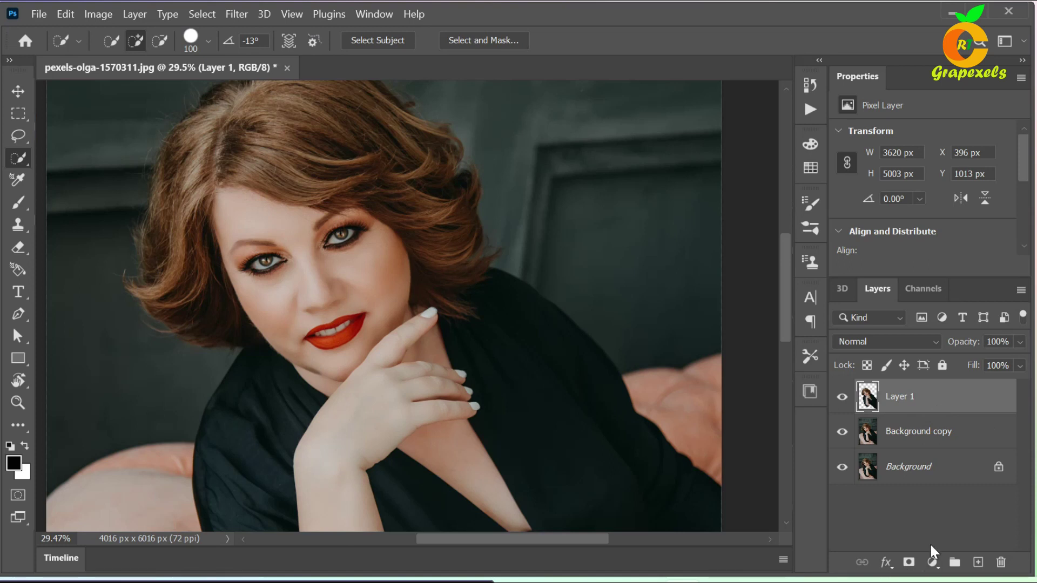
left_click(932, 560)
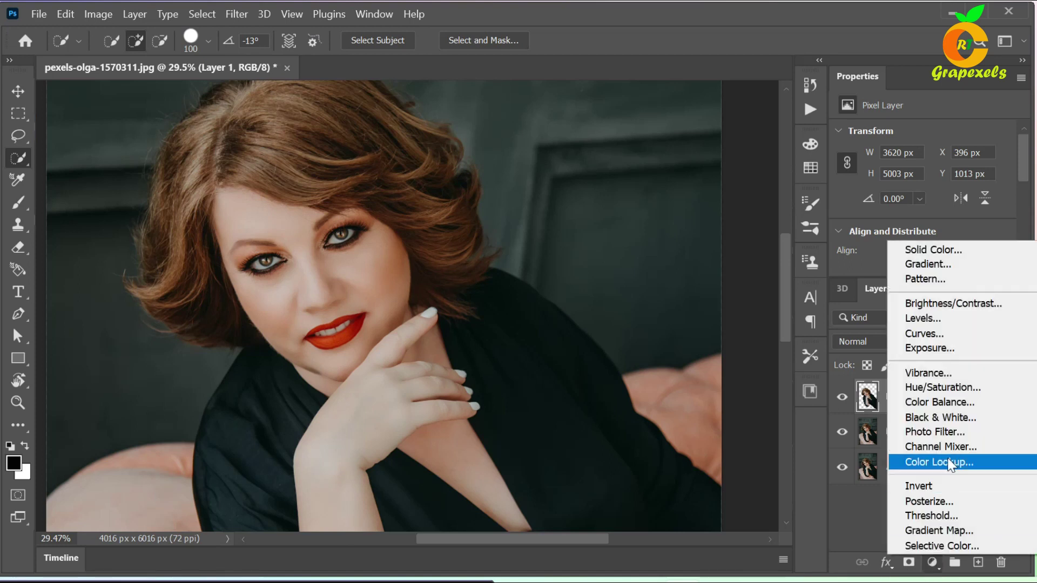
- Add a Hue/Saturation layer colorized at Hue 123, Saturation 100, clipped to Layer 1
left_click(960, 387)
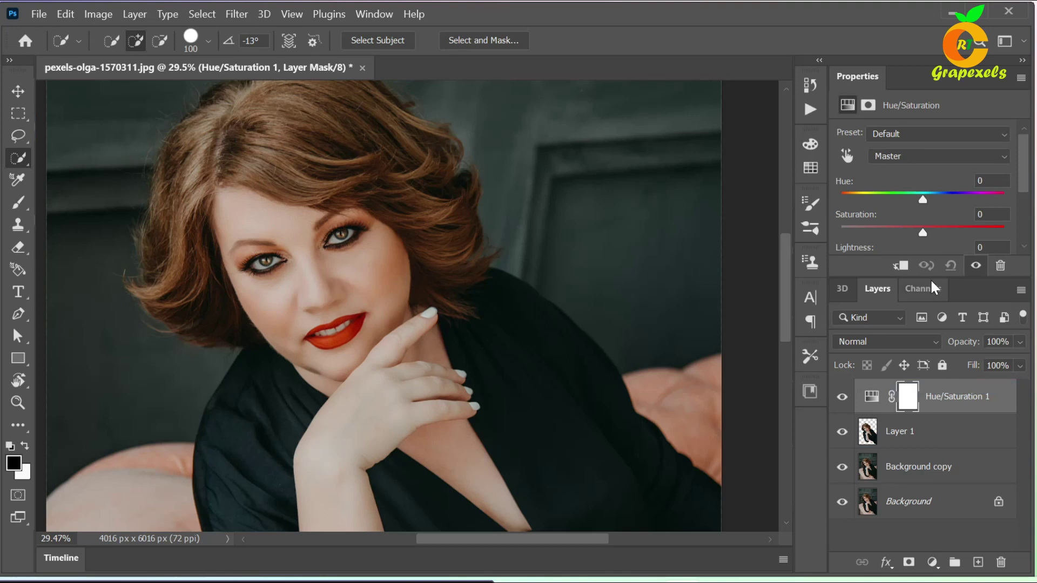
left_click_drag(1023, 181, 1025, 232)
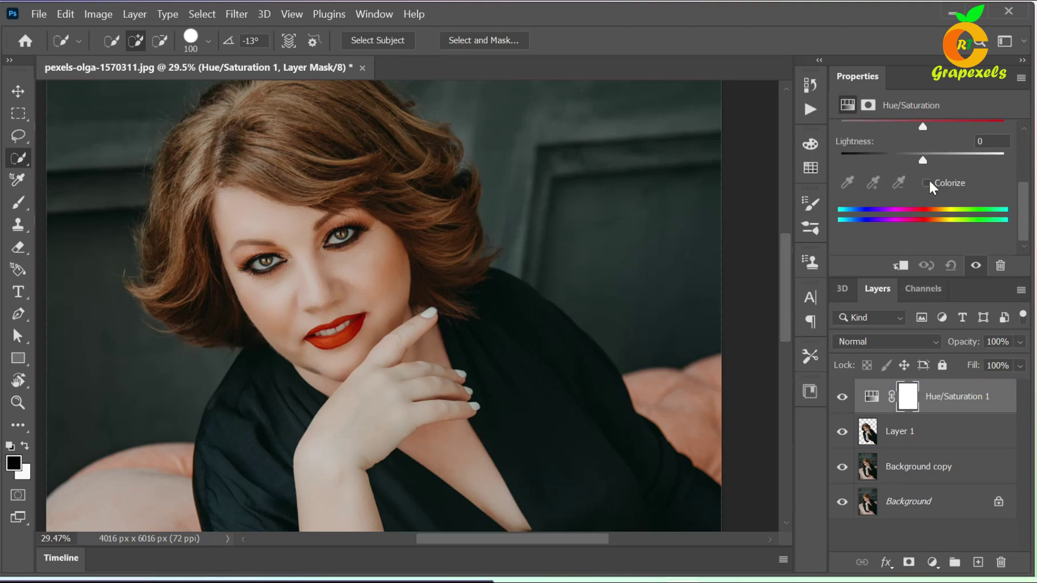
left_click(927, 184)
left_click_drag(1021, 223, 1027, 180)
left_click_drag(890, 212, 1012, 213)
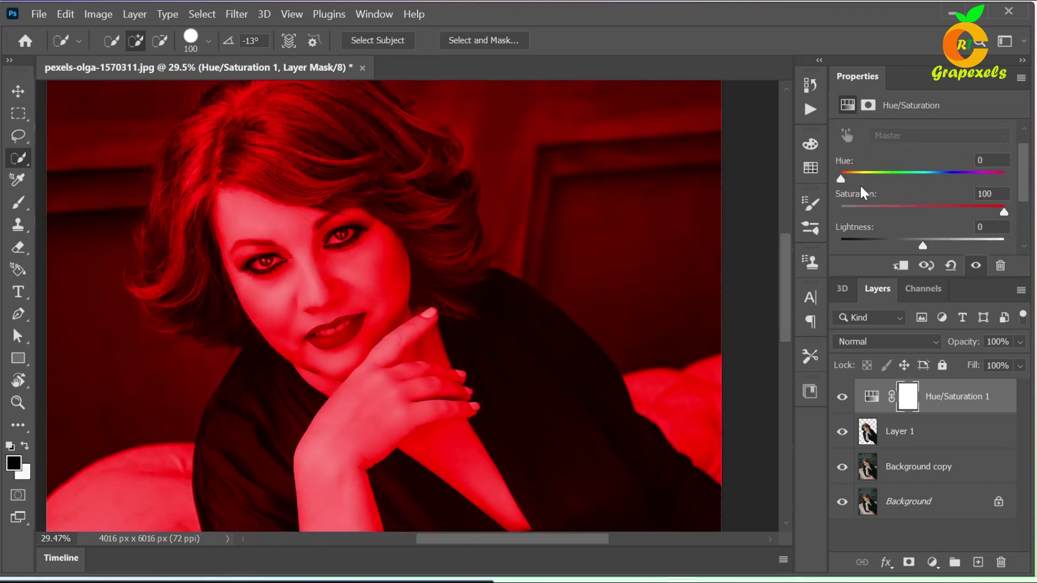
left_click_drag(844, 181, 897, 187)
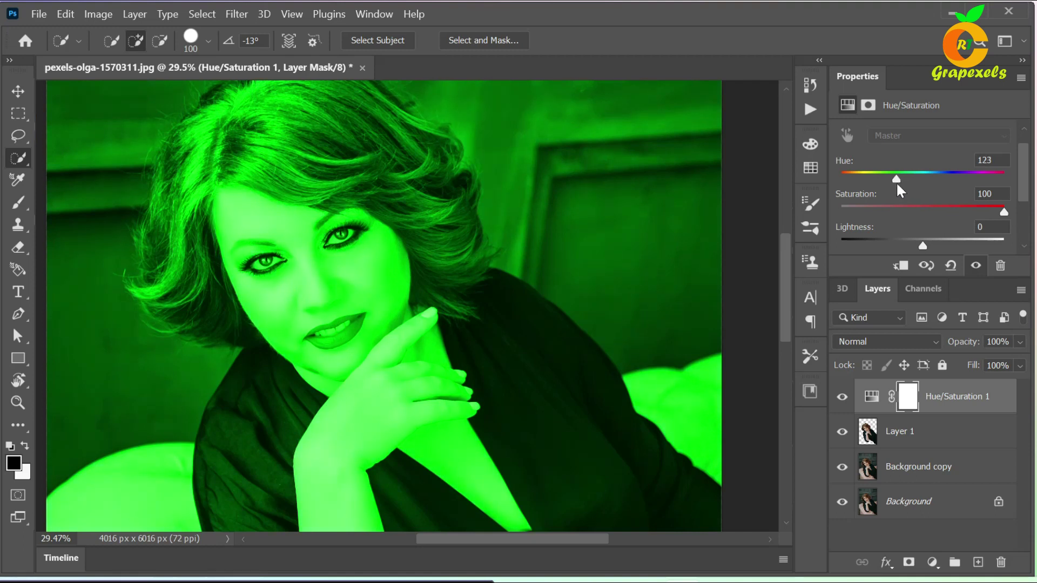
left_click(1026, 207)
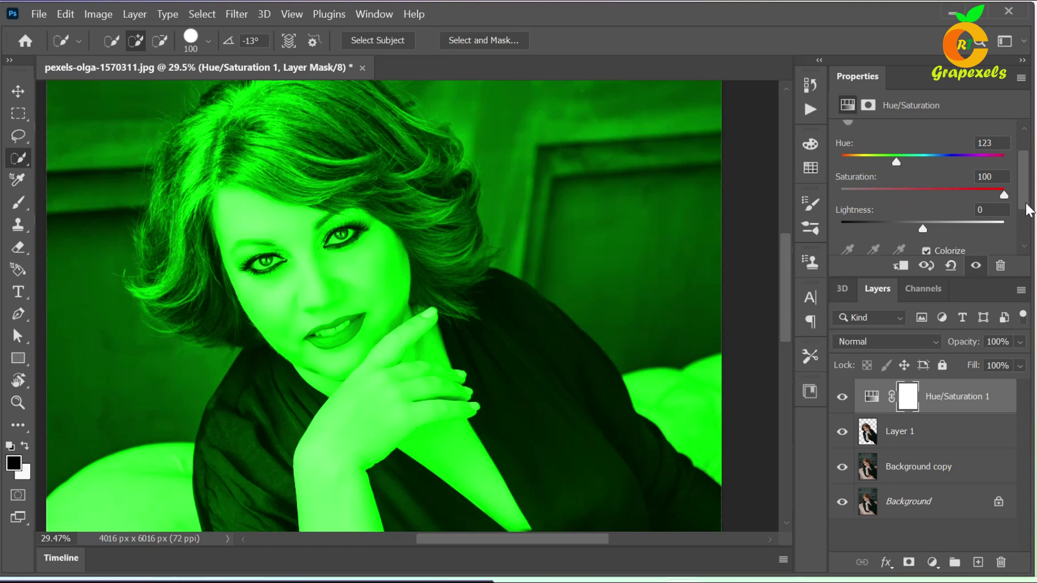
left_click(901, 266)
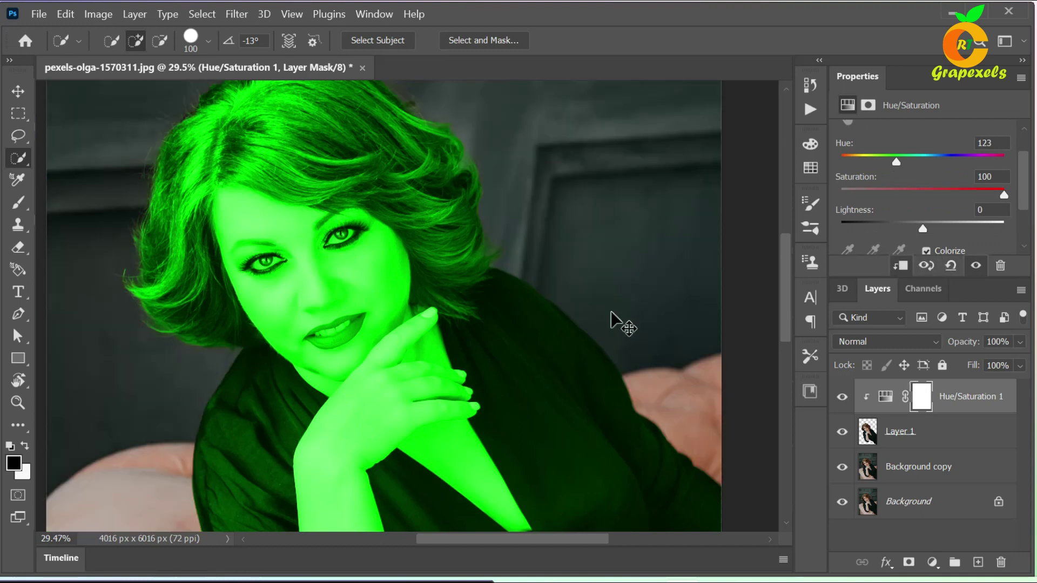
scroll(508, 327, "down", 2)
scroll(503, 326, "down", 2)
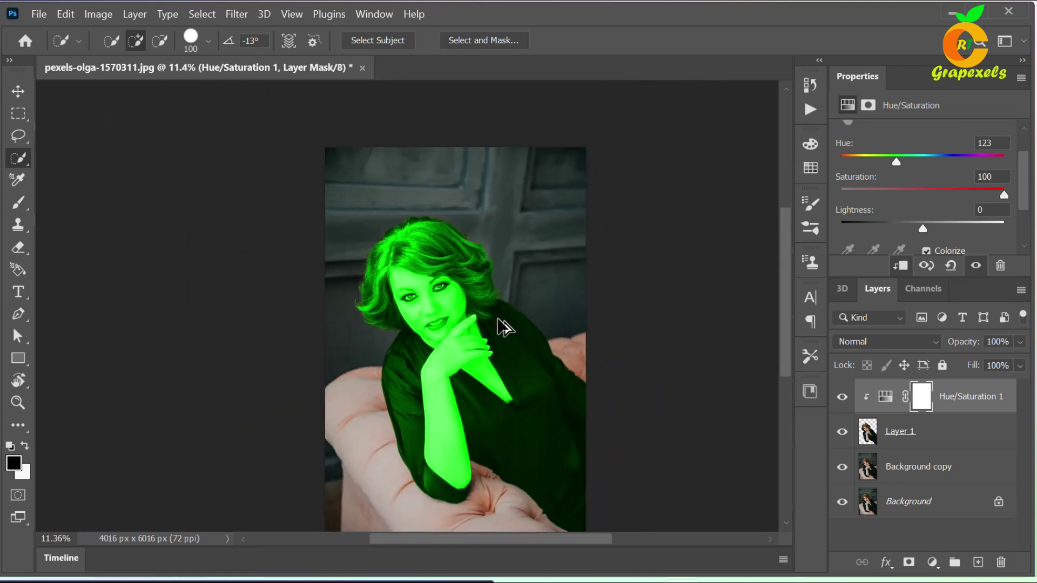
- Zoom in on the lips and set up a soft black Brush for painting the mask
scroll(500, 345, "down", 1)
scroll(498, 348, "down", 1)
scroll(498, 347, "up", 4)
scroll(497, 347, "up", 2)
scroll(493, 347, "up", 4)
scroll(486, 354, "up", 1)
left_click_drag(378, 290, 604, 387)
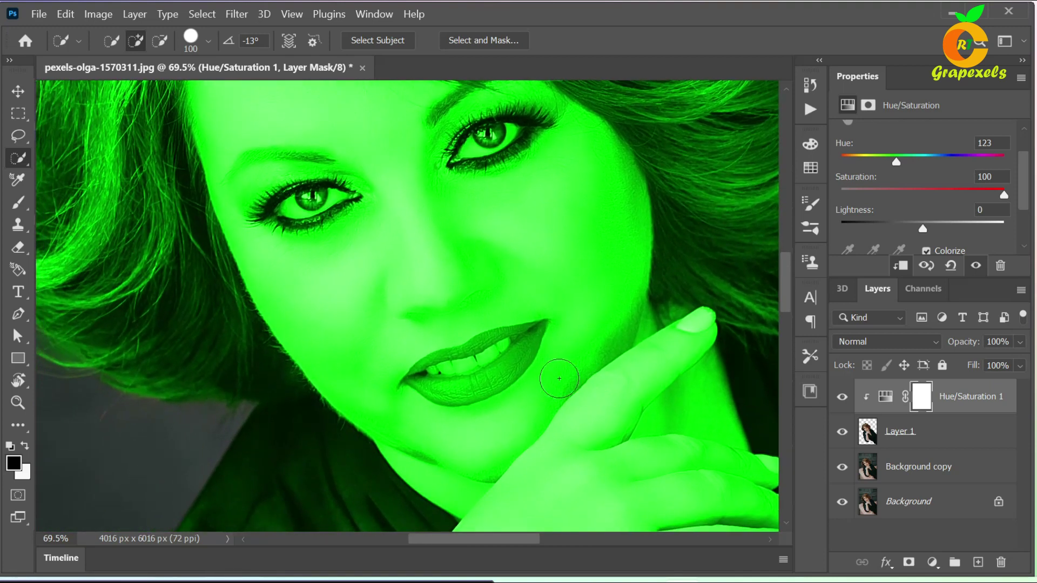
scroll(489, 348, "up", 2)
scroll(489, 347, "up", 2)
left_click_drag(549, 340, 546, 319)
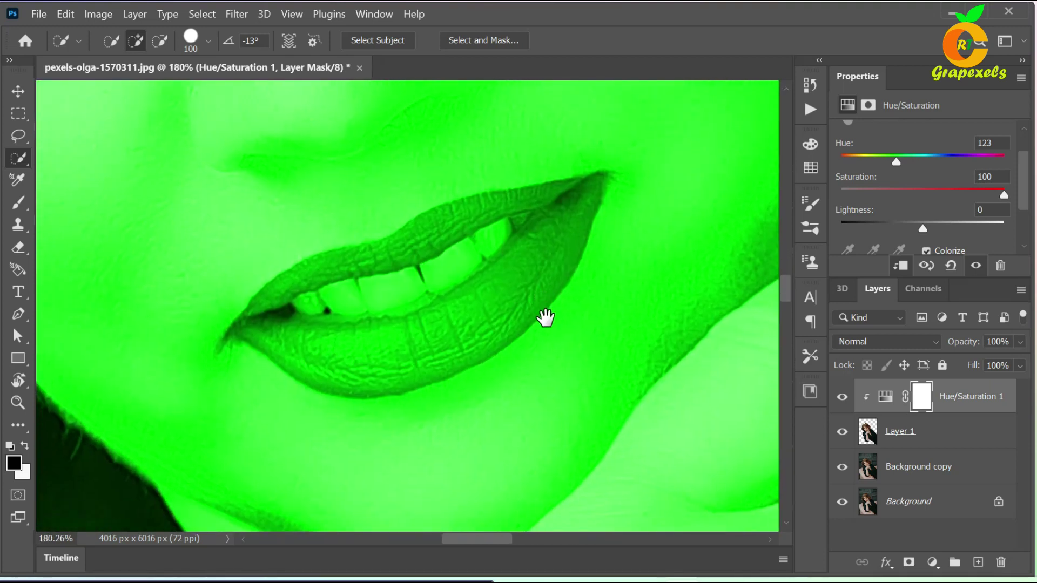
left_click(16, 207)
left_click(77, 199)
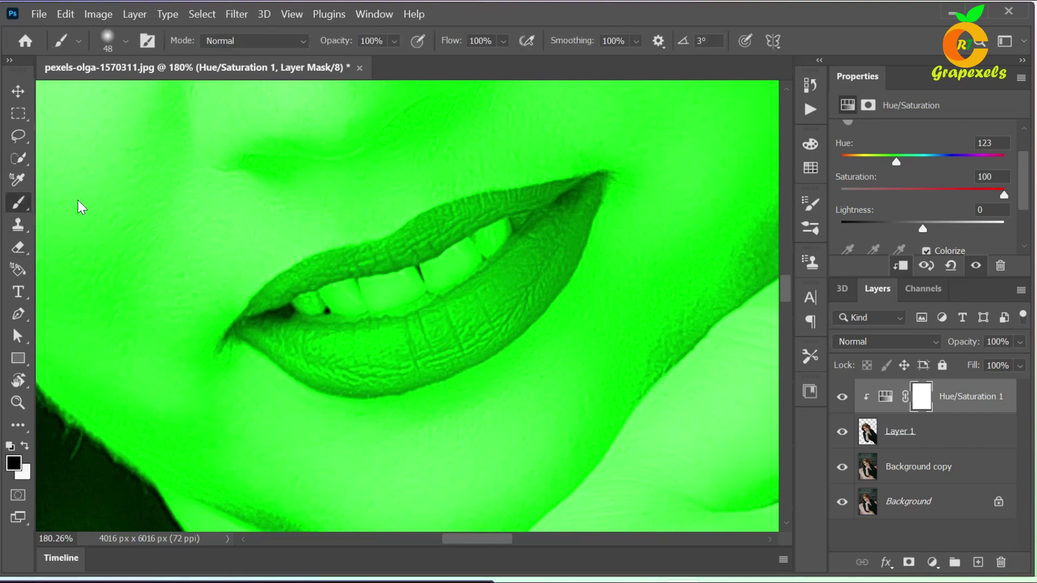
left_click(26, 443)
left_click(125, 41)
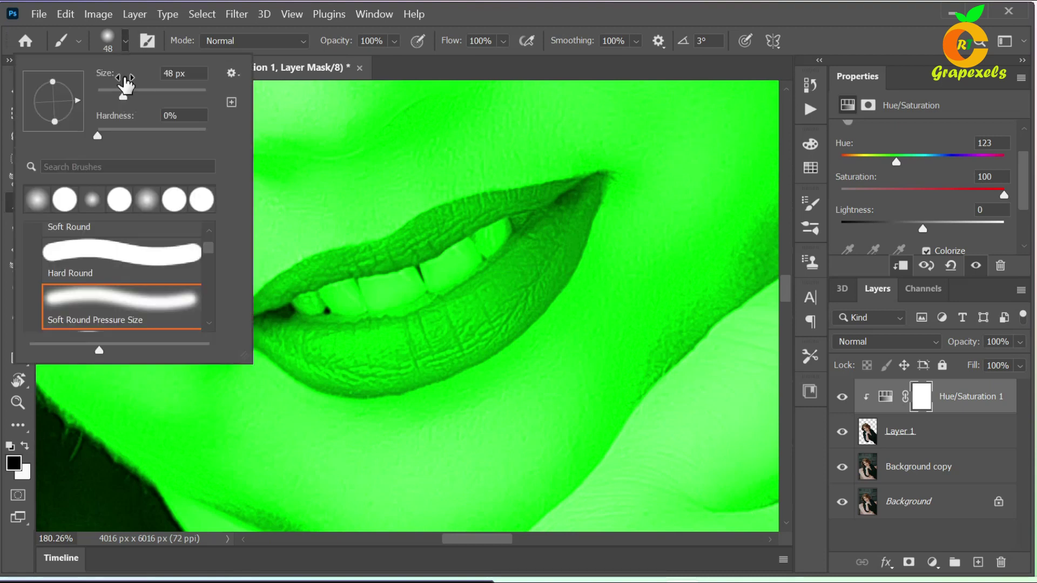
left_click(97, 135)
left_click(378, 64)
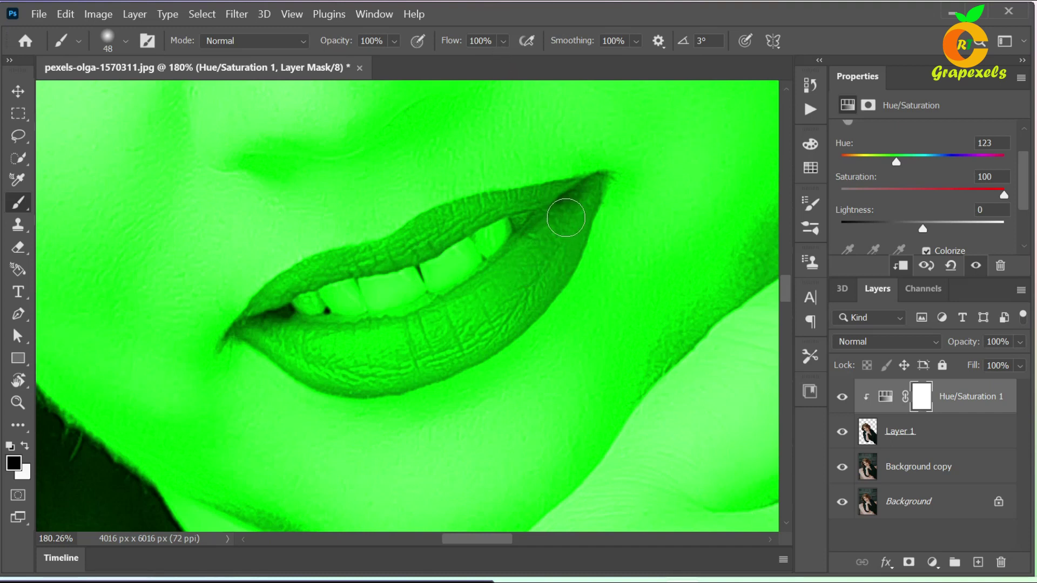
- Paint black on the Hue/Saturation 1 mask over the lips and teeth to restore their natural colour
left_click(567, 216)
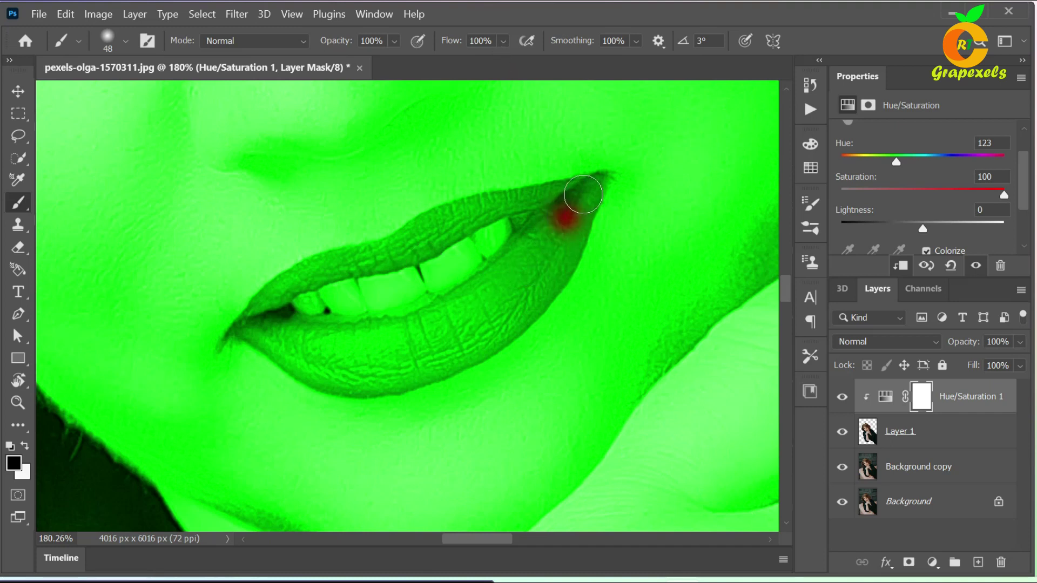
scroll(521, 292, "up", 2)
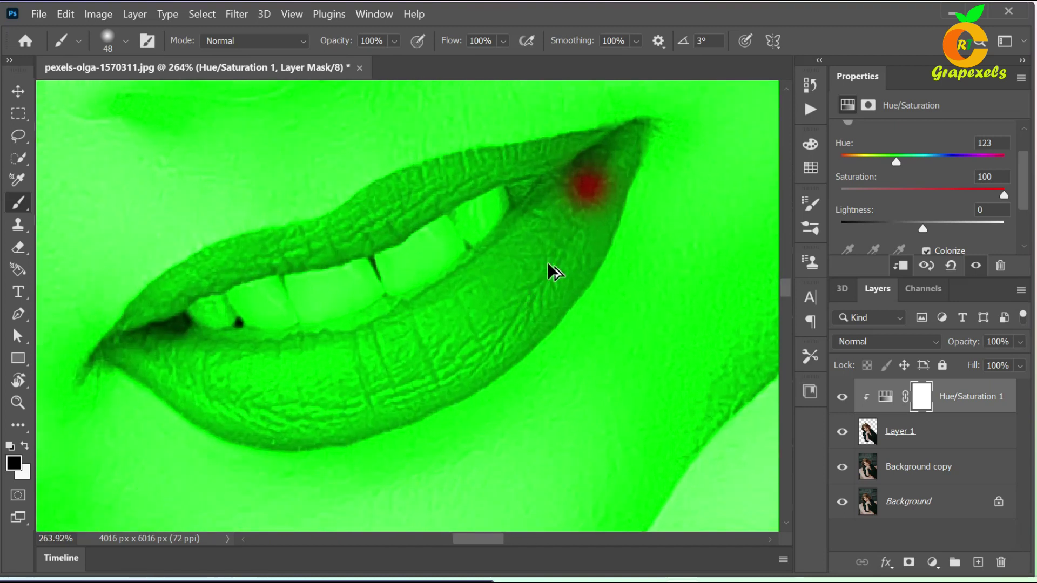
left_click(612, 155)
mouse_move(611, 159)
left_mouse_down()
mouse_move(591, 216)
mouse_move(502, 340)
left_mouse_up()
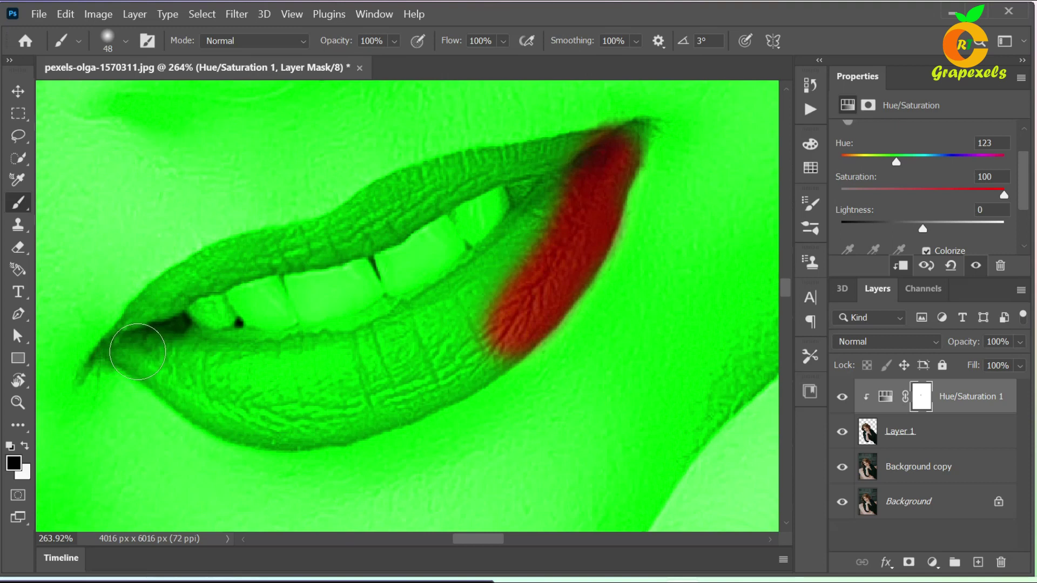
mouse_move(141, 347)
left_mouse_down()
mouse_move(210, 399)
mouse_move(328, 421)
left_mouse_up()
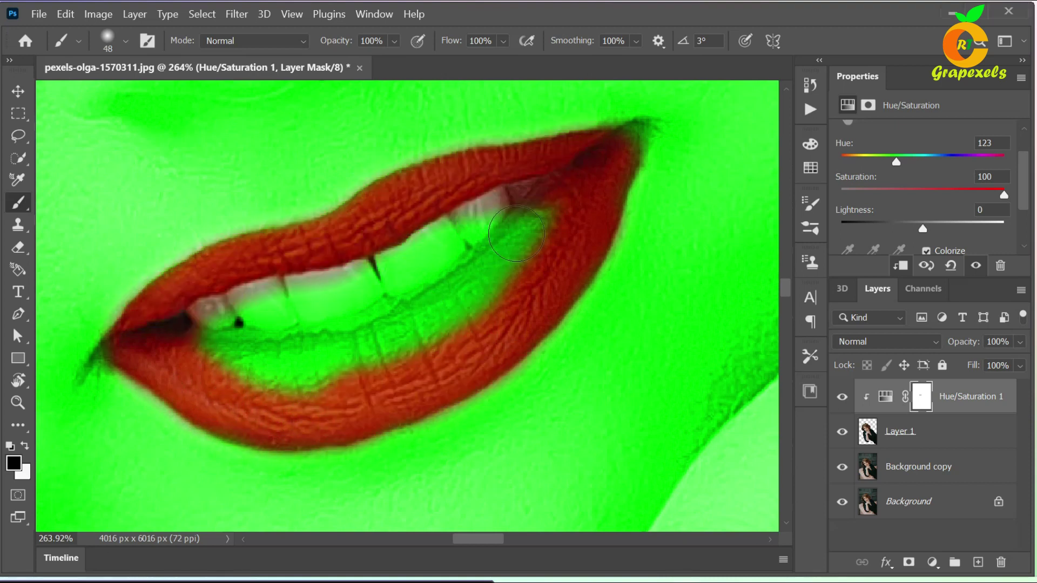
mouse_move(516, 234)
left_mouse_down()
mouse_move(470, 283)
mouse_move(485, 295)
mouse_move(424, 324)
mouse_move(273, 361)
mouse_move(229, 340)
mouse_move(470, 229)
mouse_move(360, 332)
mouse_move(432, 243)
mouse_move(328, 324)
left_mouse_up()
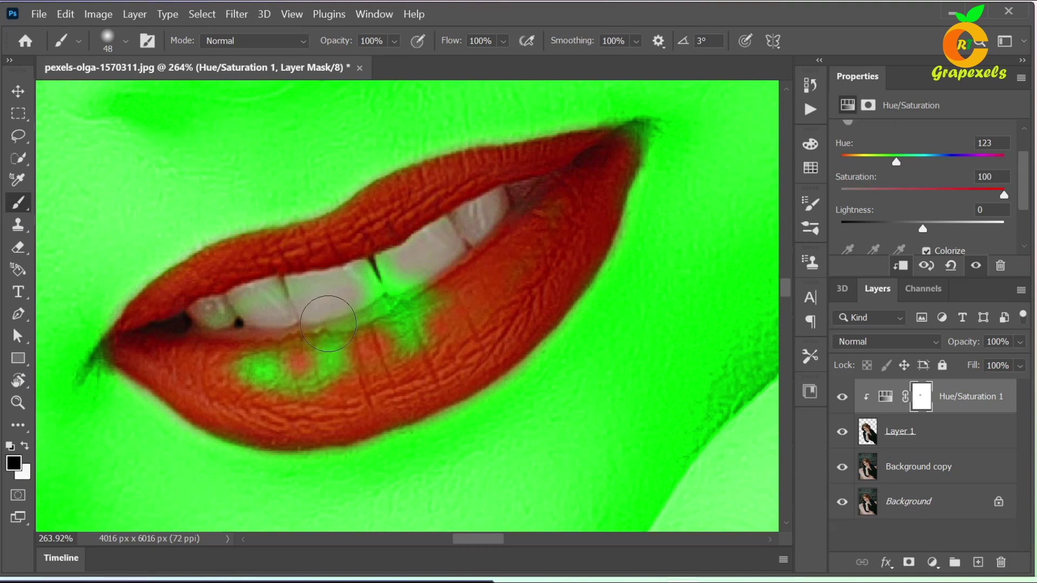
mouse_move(415, 309)
left_mouse_down()
mouse_move(416, 294)
mouse_move(373, 292)
mouse_move(401, 336)
mouse_move(405, 308)
mouse_move(260, 366)
mouse_move(291, 389)
mouse_move(336, 364)
mouse_move(318, 366)
left_mouse_up()
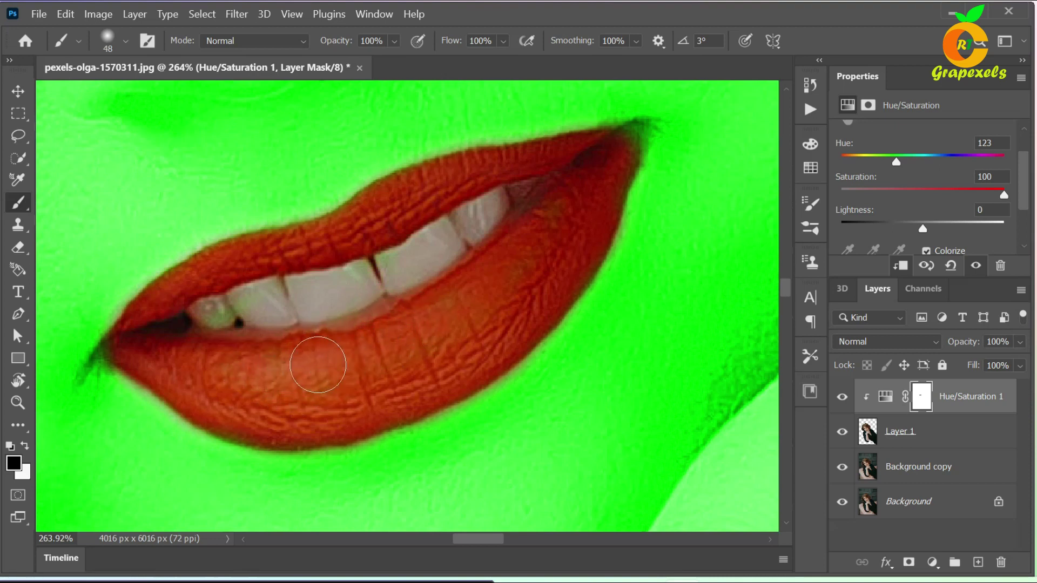
mouse_move(252, 358)
left_mouse_down()
mouse_move(216, 308)
mouse_move(481, 282)
mouse_move(527, 223)
mouse_move(405, 310)
left_mouse_up()
- Paint the first eye's white and iris out of the green mask
scroll(367, 329, "down", 5)
scroll(372, 330, "down", 3)
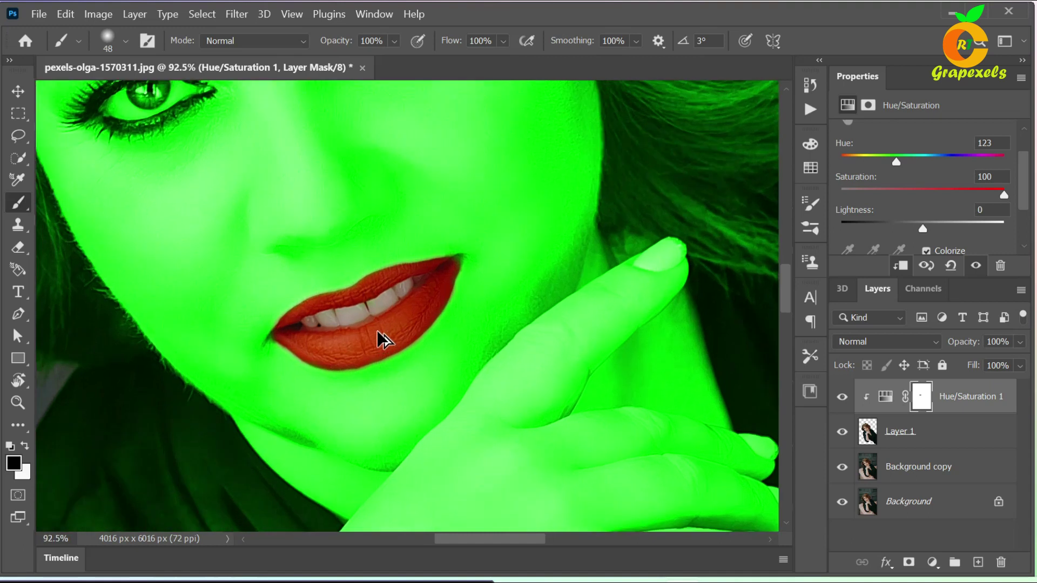
scroll(381, 341, "down", 3)
scroll(381, 340, "up", 2)
scroll(381, 341, "up", 3)
mouse_move(470, 288)
left_mouse_down()
mouse_move(470, 417)
mouse_move(390, 361)
mouse_move(416, 325)
left_mouse_up()
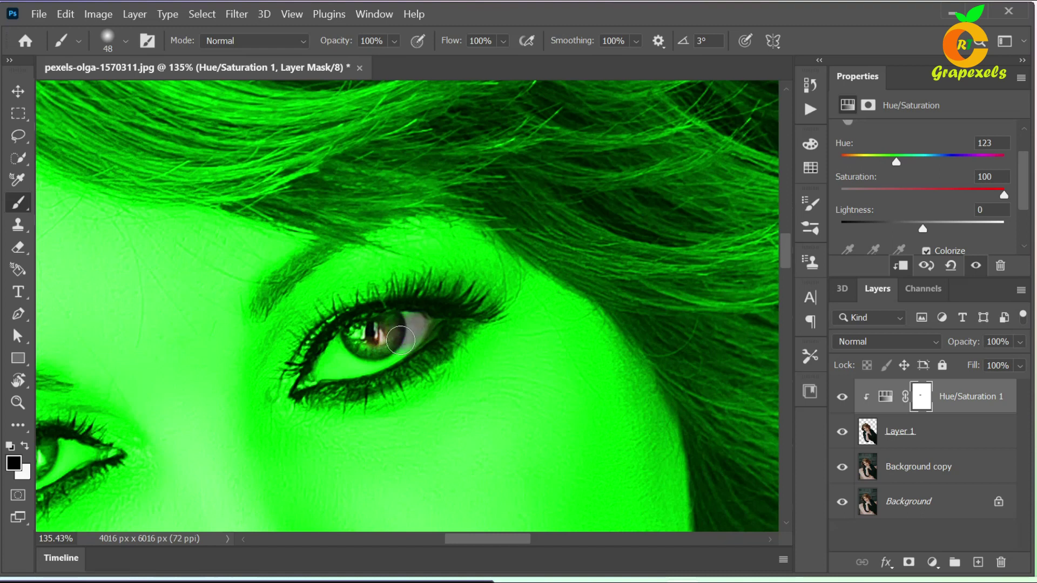
left_click_drag(342, 356, 329, 370)
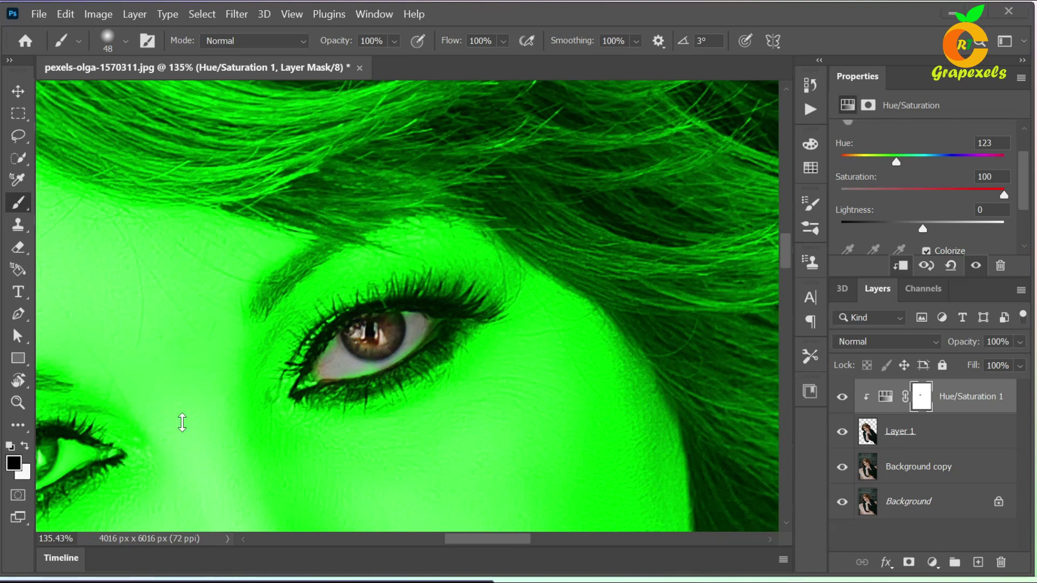
- Zoom to the left eye and paint it back to natural brown on the mask
left_click_drag(193, 426, 319, 378)
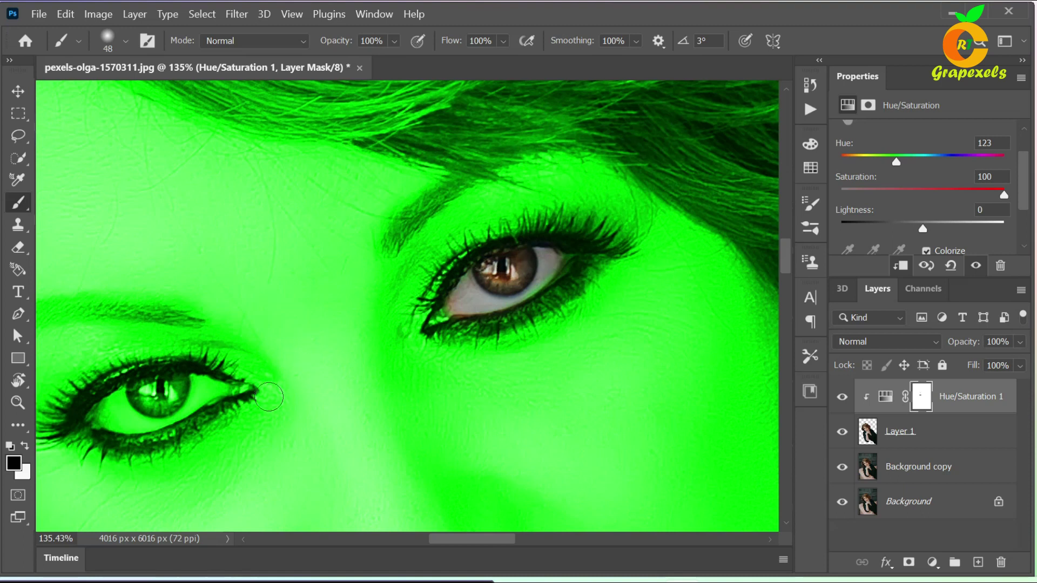
left_click_drag(238, 431, 353, 323)
scroll(316, 346, "up", 2)
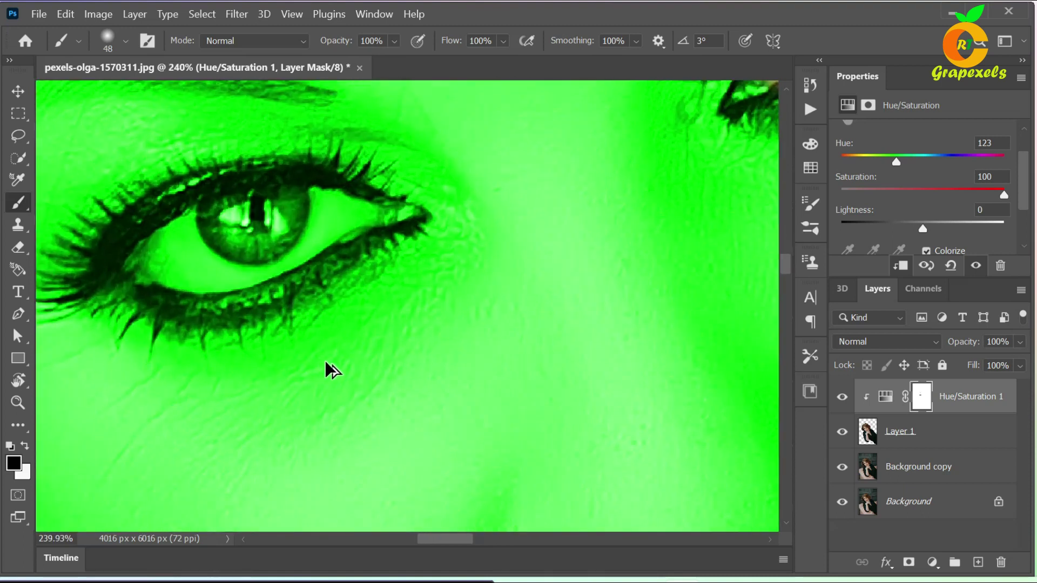
scroll(324, 370, "up", 2)
scroll(378, 294, "up", 3)
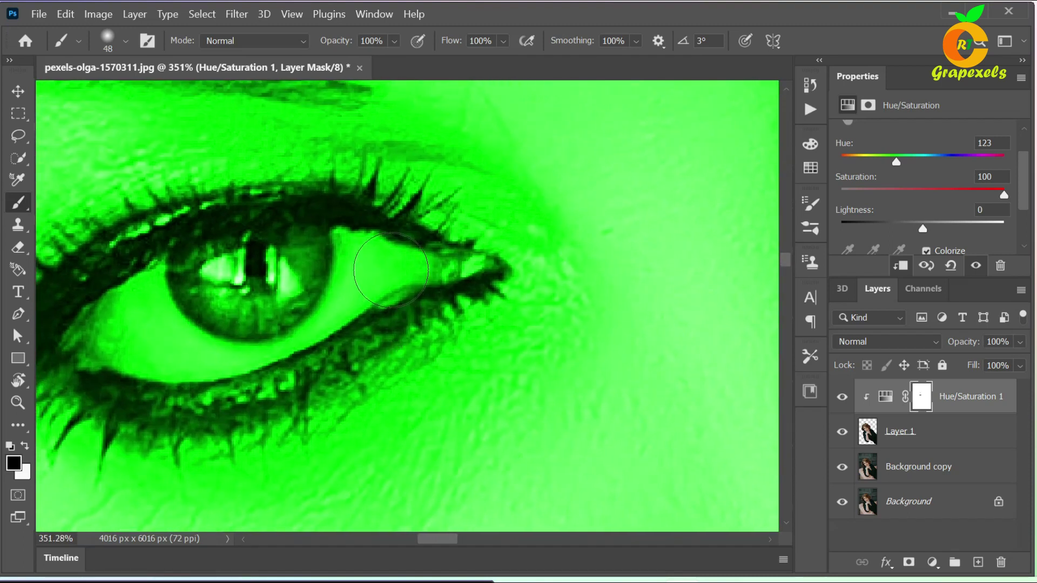
mouse_move(411, 267)
left_mouse_down()
mouse_move(378, 265)
mouse_move(300, 319)
mouse_move(237, 337)
mouse_move(130, 344)
mouse_move(89, 335)
mouse_move(222, 234)
mouse_move(314, 240)
mouse_move(273, 238)
mouse_move(213, 285)
mouse_move(319, 257)
mouse_move(286, 310)
mouse_move(254, 332)
mouse_move(162, 351)
left_mouse_up()
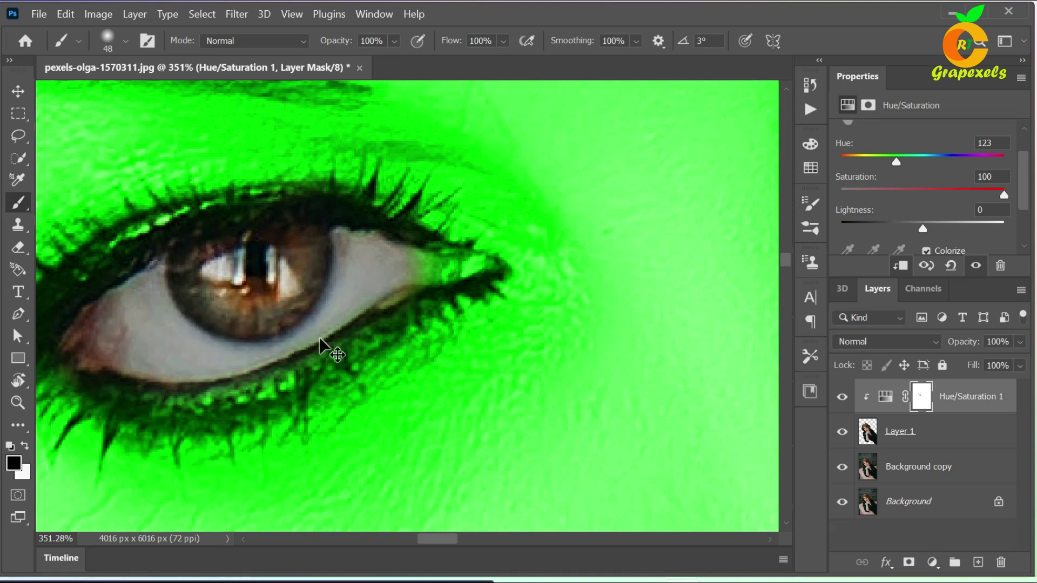
scroll(330, 341, "down", 2)
scroll(330, 342, "down", 3)
scroll(331, 342, "down", 3)
scroll(331, 341, "down", 2)
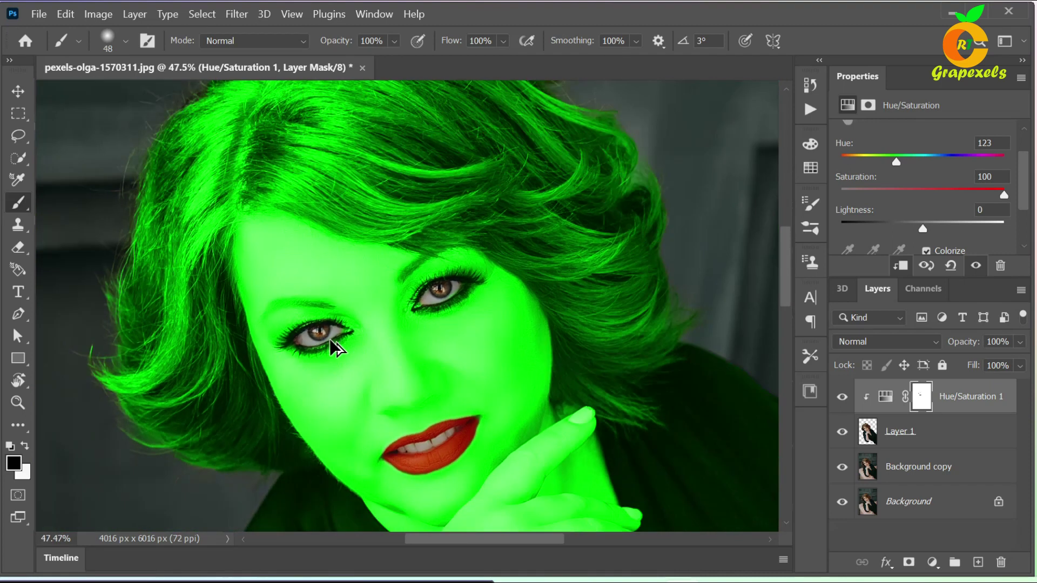
- Select Layer 1 and add a Brightness/Contrast adjustment layer above it
scroll(331, 341, "down", 1)
scroll(491, 362, "down", 2)
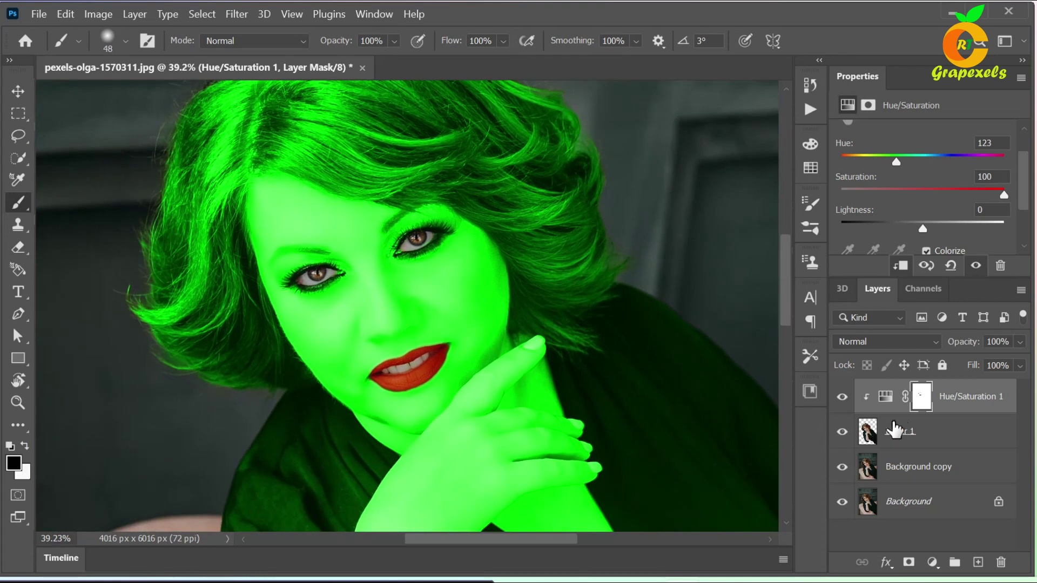
left_click(928, 440)
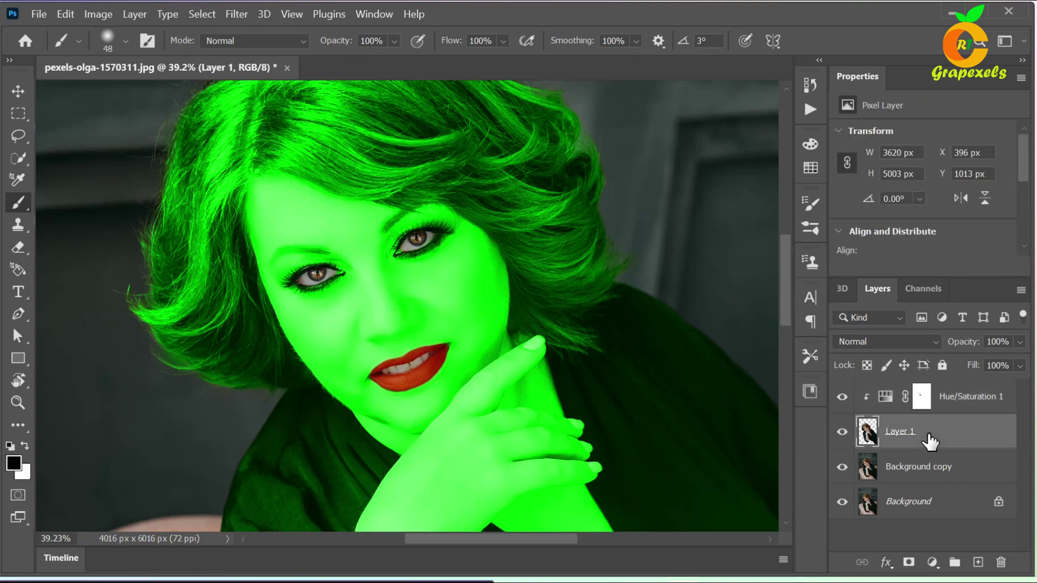
left_click(932, 563)
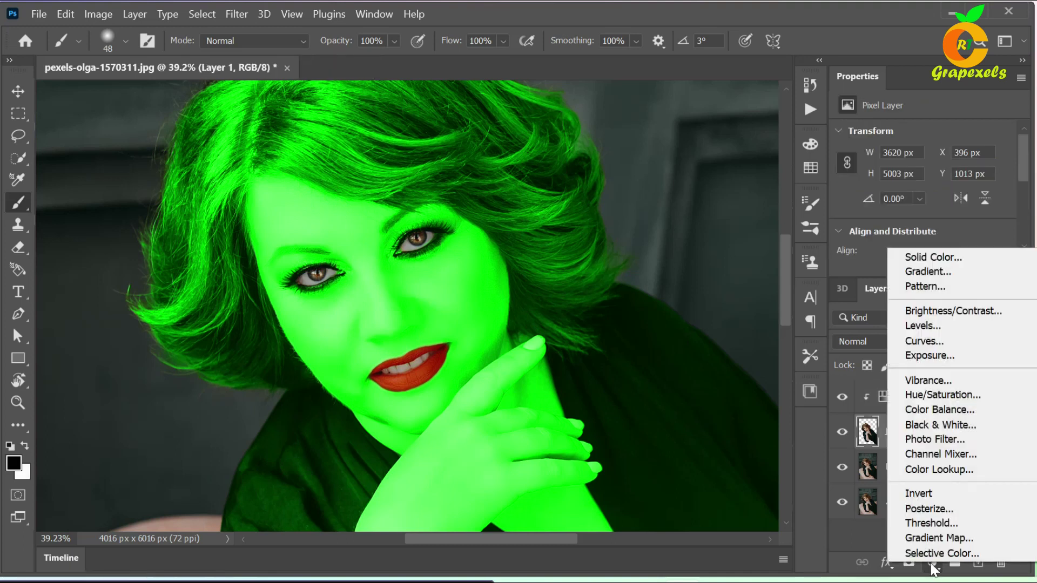
left_click(941, 312)
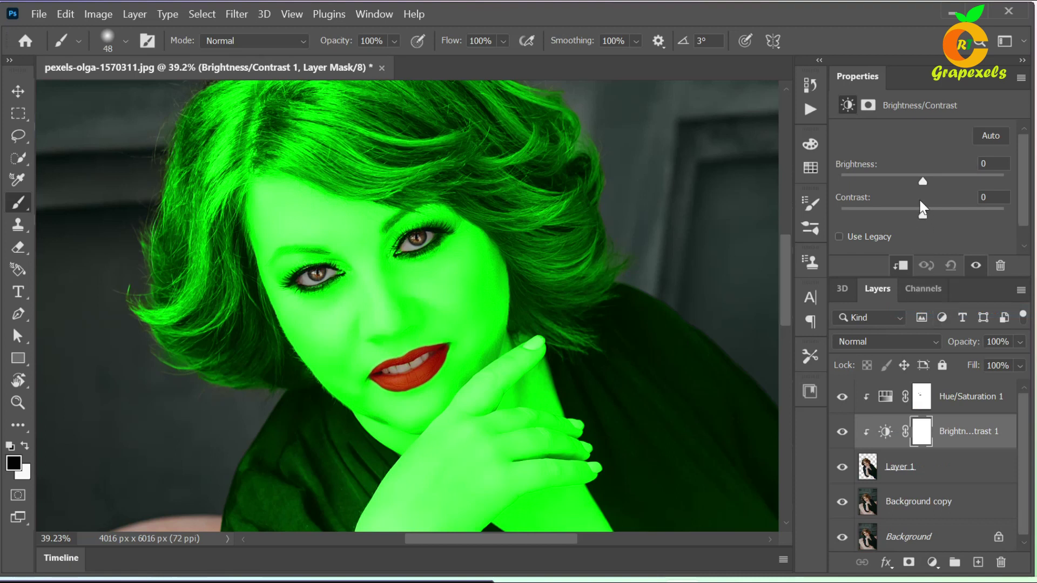
- Set Brightness/Contrast 1 to brightness -95 and contrast -48
left_click_drag(924, 183, 908, 184)
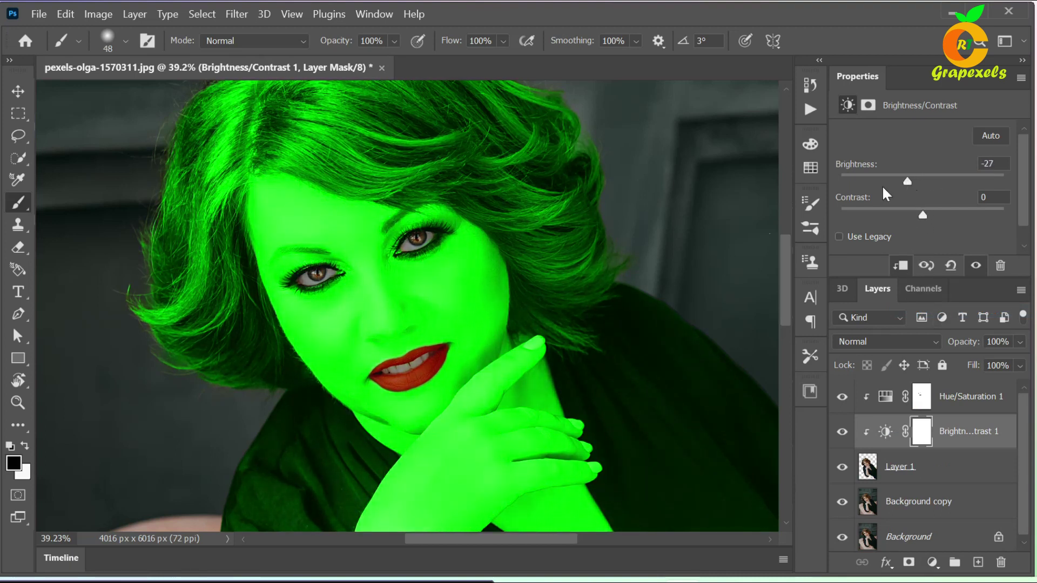
scroll(453, 360, "up", 2)
scroll(454, 361, "up", 2)
scroll(454, 361, "up", 1)
scroll(454, 359, "down", 1)
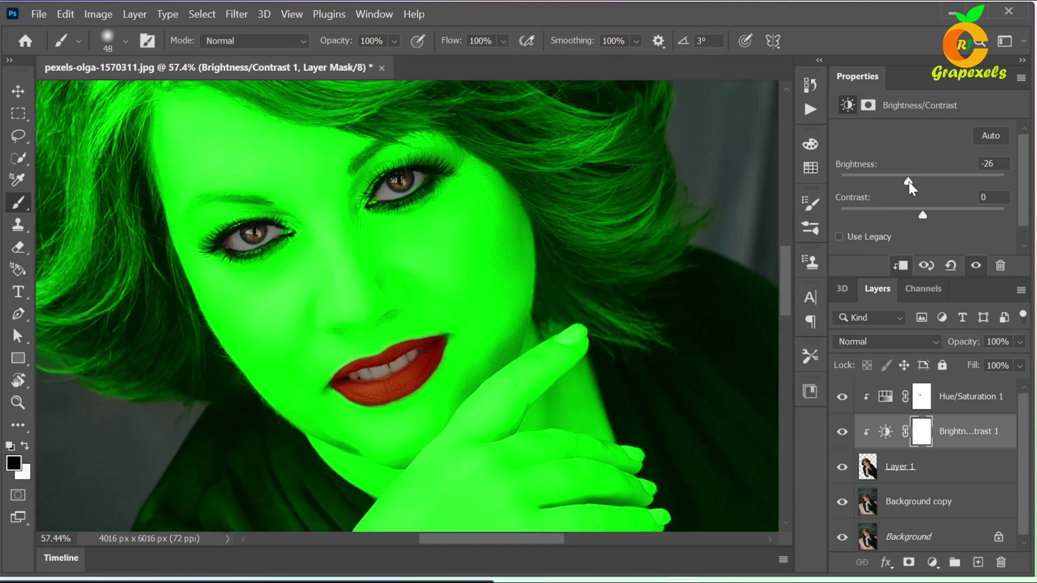
mouse_move(908, 181)
left_mouse_down()
mouse_move(877, 178)
mouse_move(886, 178)
left_mouse_up()
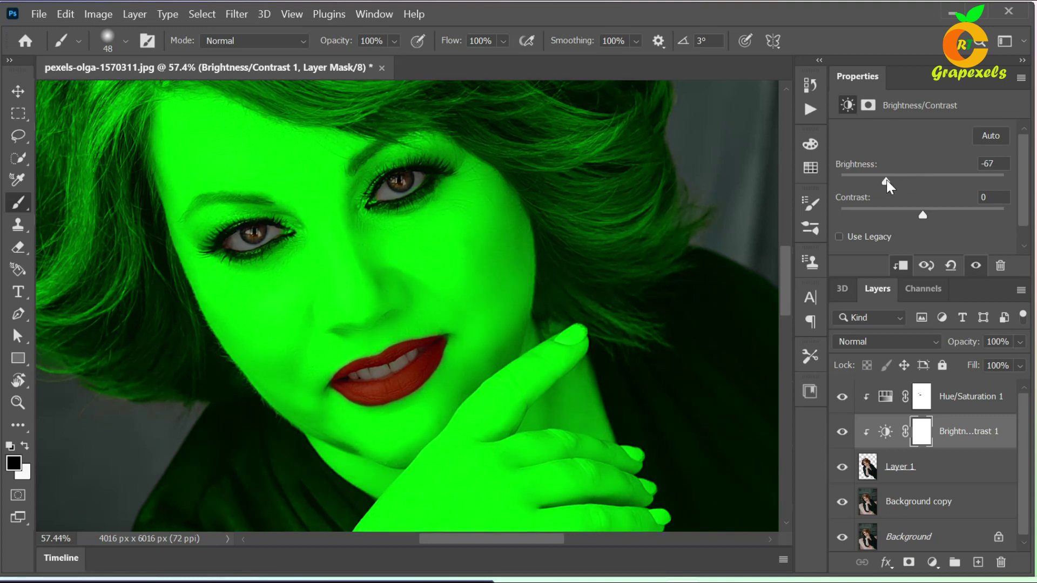
mouse_move(918, 216)
left_mouse_down()
mouse_move(959, 216)
mouse_move(844, 212)
left_mouse_up()
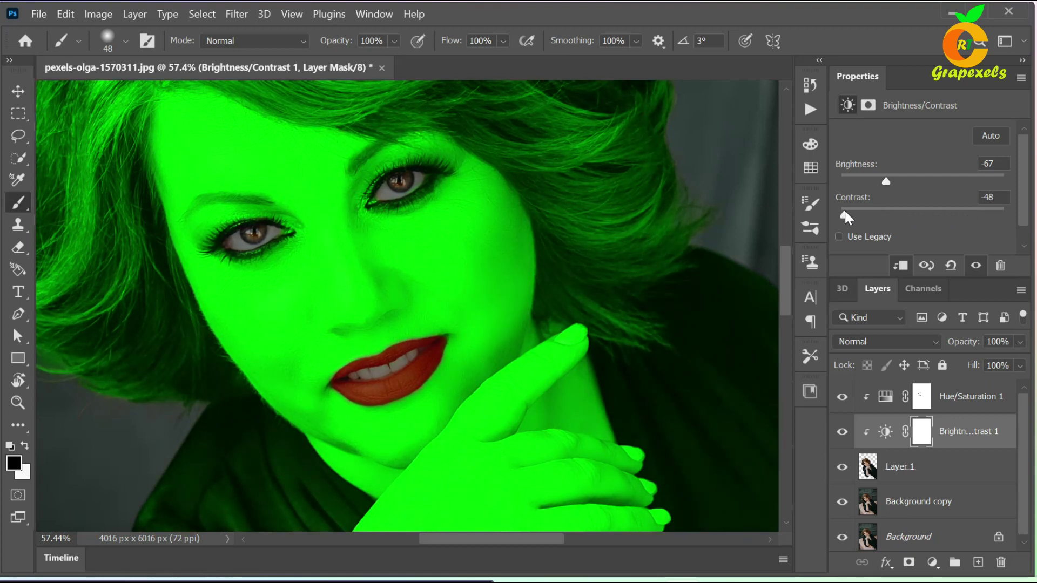
mouse_move(884, 180)
left_mouse_down()
mouse_move(868, 181)
mouse_move(873, 188)
left_mouse_up()
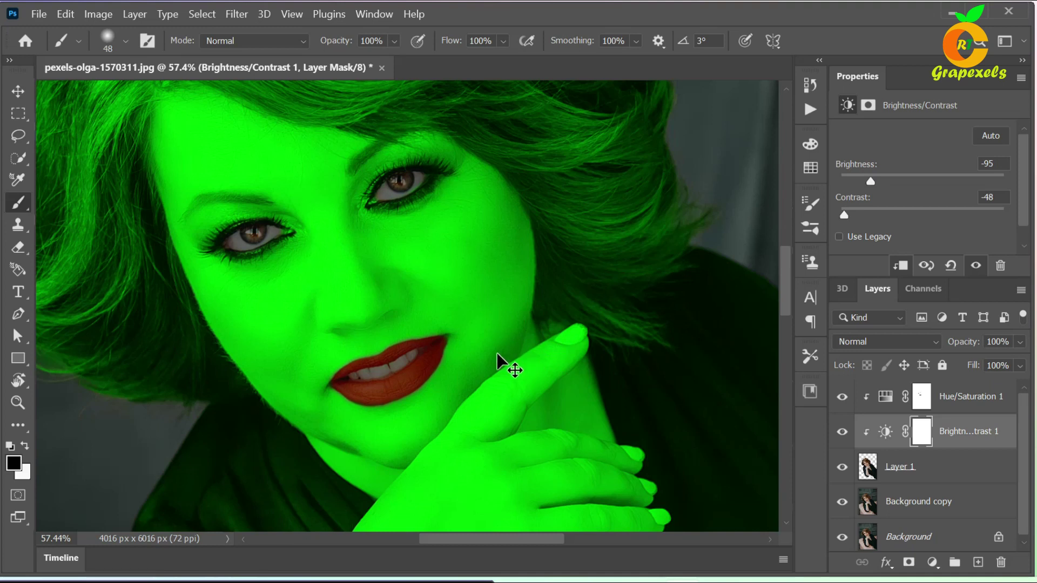
- Pan and zoom around the canvas to review the darkened green woman
scroll(497, 352, "down", 2)
scroll(497, 356, "down", 2)
scroll(497, 356, "down", 1)
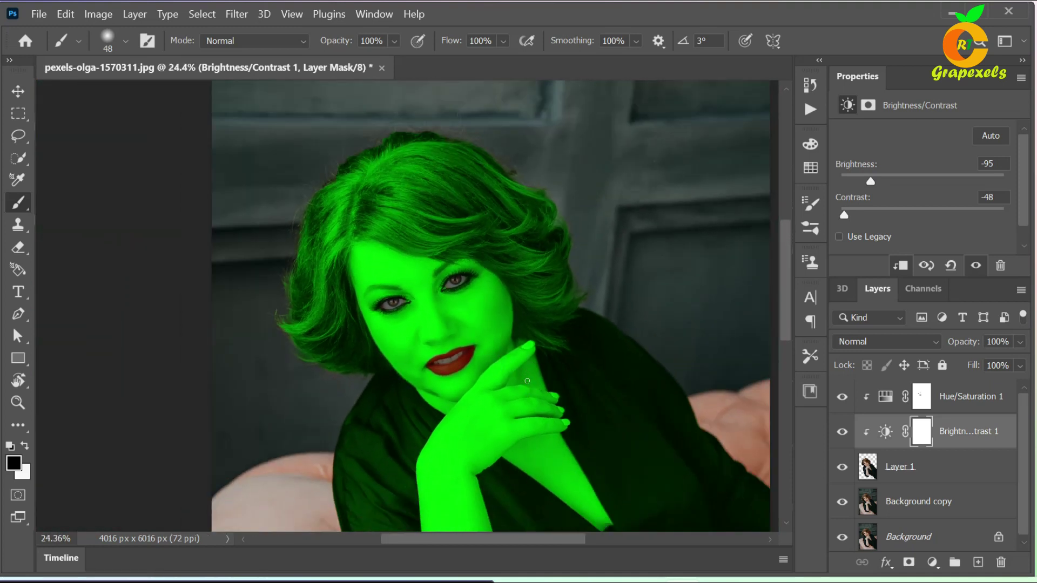
left_click_drag(527, 381, 440, 267)
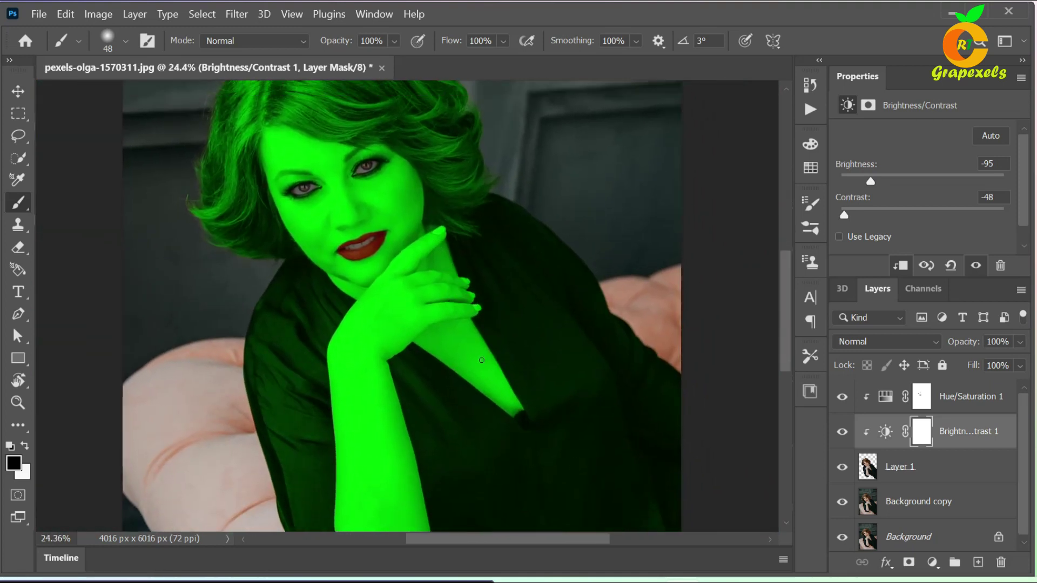
scroll(481, 359, "down", 1)
scroll(483, 360, "down", 1)
scroll(485, 360, "up", 1)
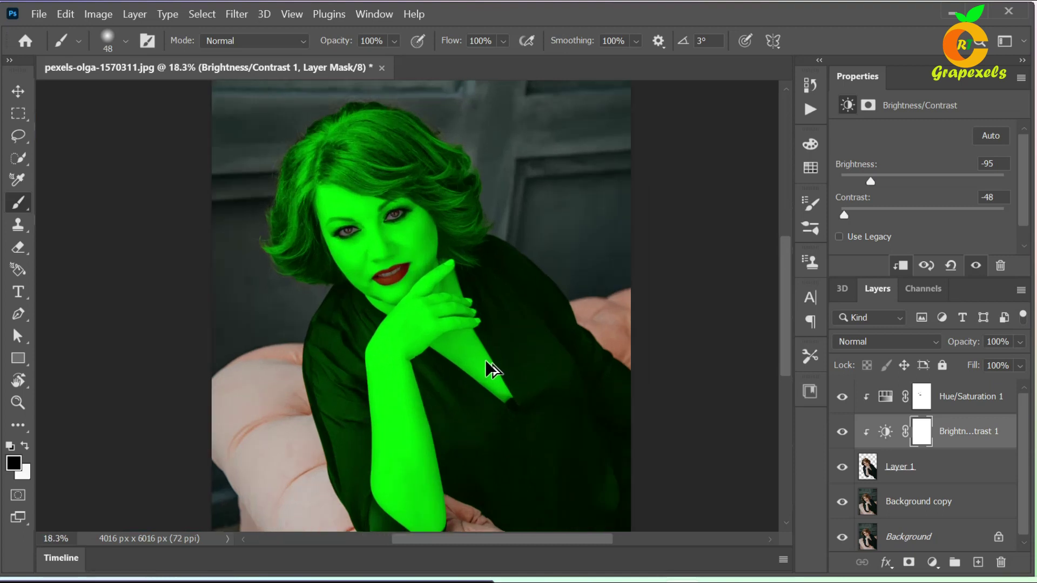
scroll(485, 359, "up", 3)
scroll(491, 361, "up", 3)
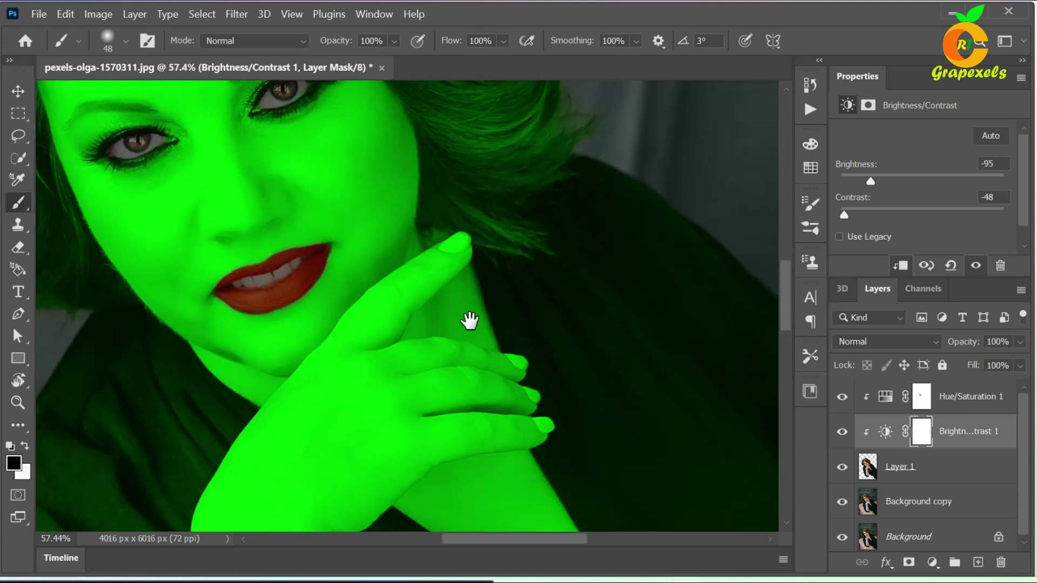
left_click_drag(457, 323, 585, 470)
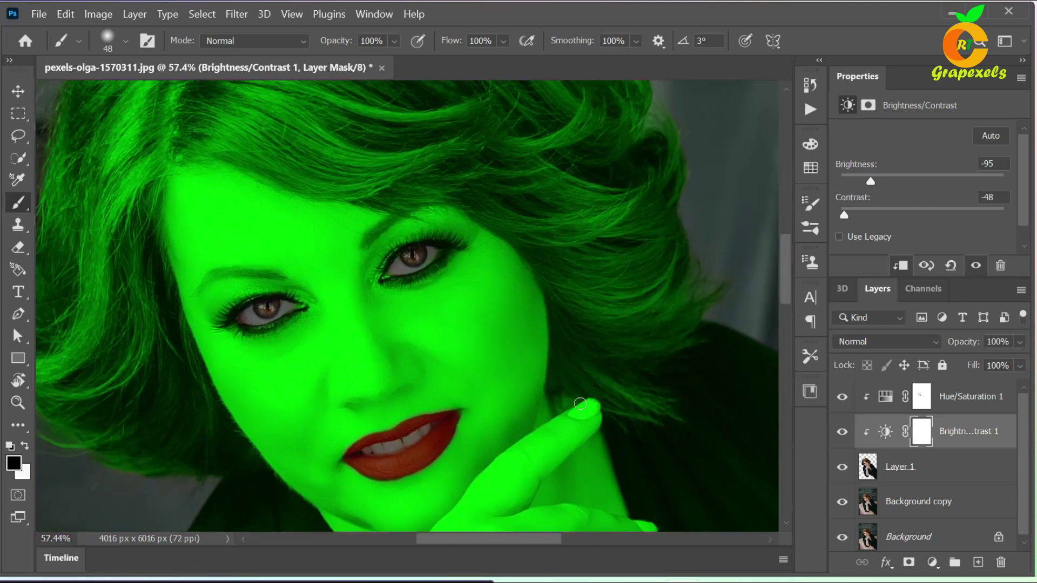
- Group Hue/Saturation 1, Brightness/Contrast 1, Layer 1 and Background copy into Group 1
left_click(979, 412, "shift")
left_click(938, 474, "shift")
left_click(937, 504, "shift")
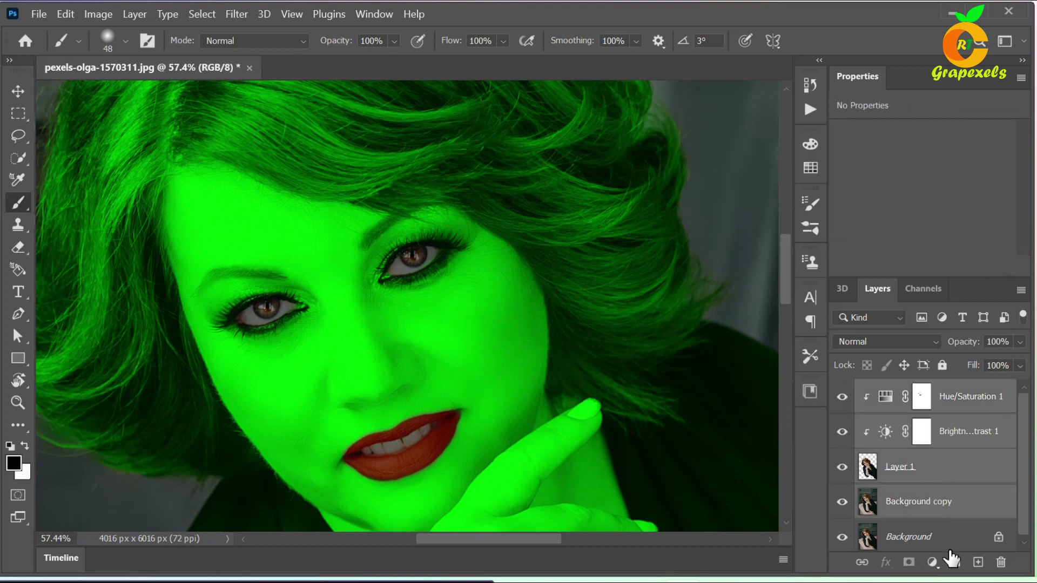
left_click(954, 563)
- Toggle Group 1's visibility to compare with the original, leaving it visible
left_click(843, 390)
left_click(843, 393)
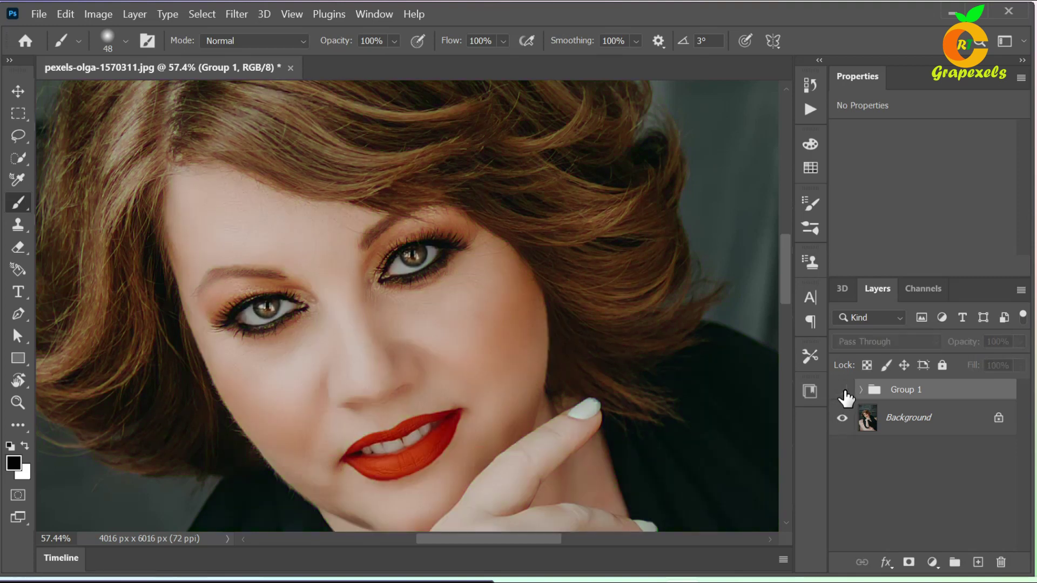
left_click(844, 393)
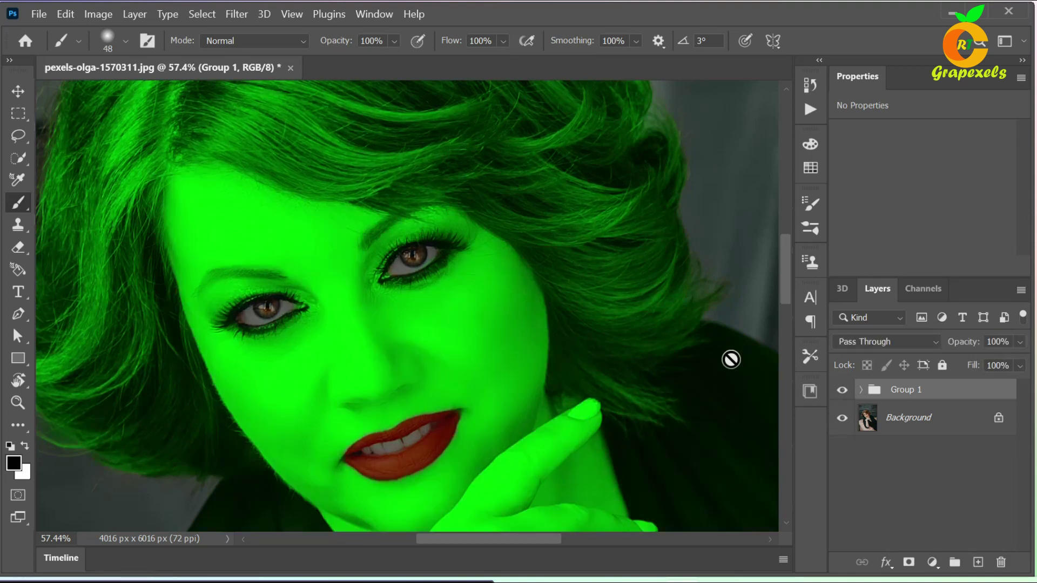